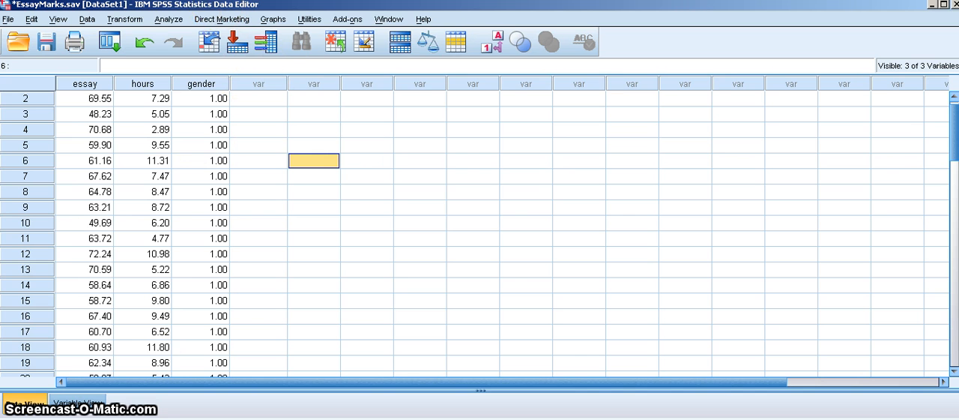
Start a Frequencies analysis and add Essay Mark (%) as the variable to analyse
click(176, 20)
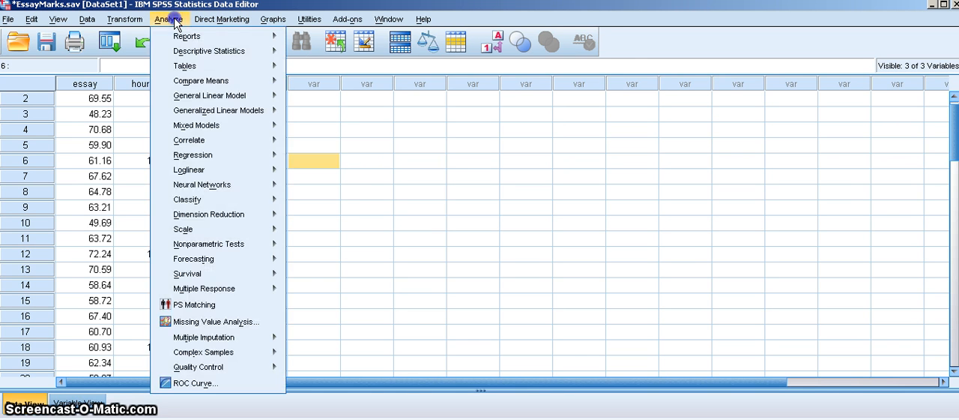
mouse_move(183, 58)
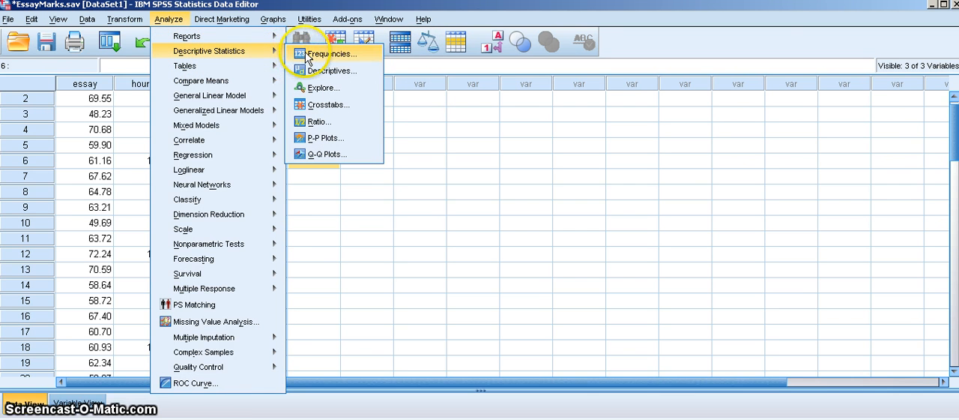
click(306, 54)
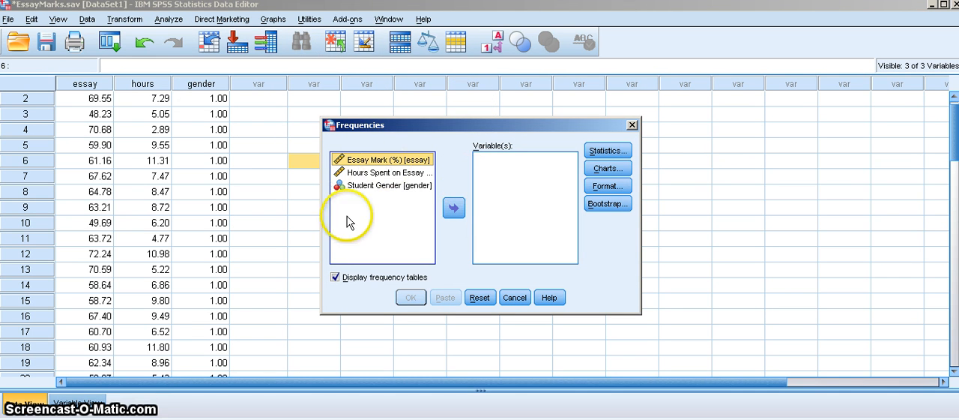
click(454, 210)
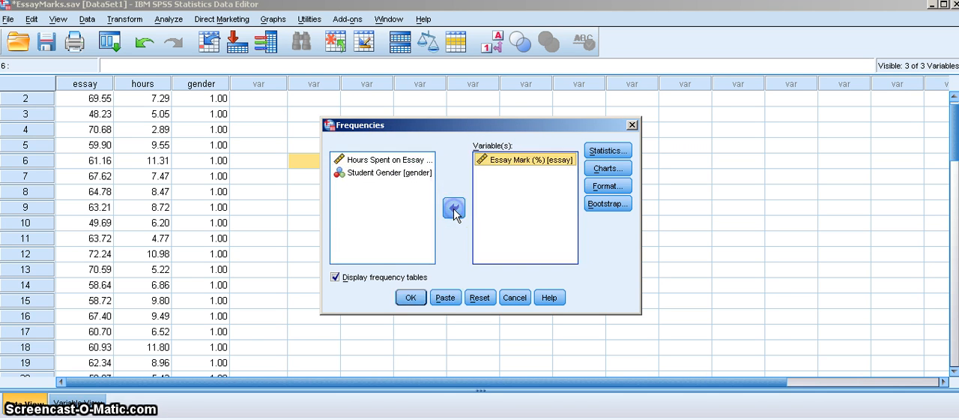
Include the mean, median and mode as central tendency statistics for the Frequencies analysis
click(626, 152)
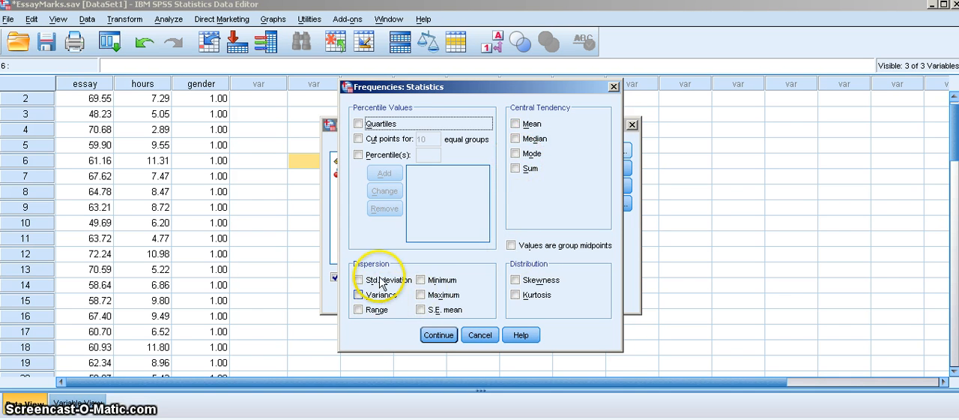
click(529, 127)
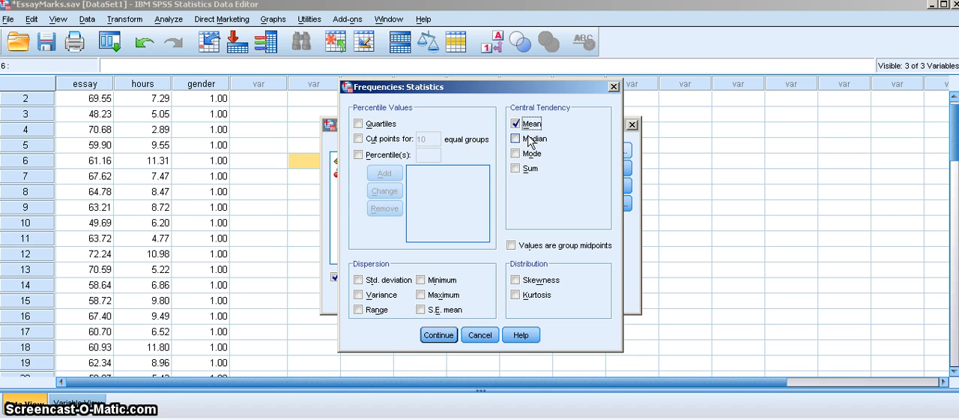
click(528, 142)
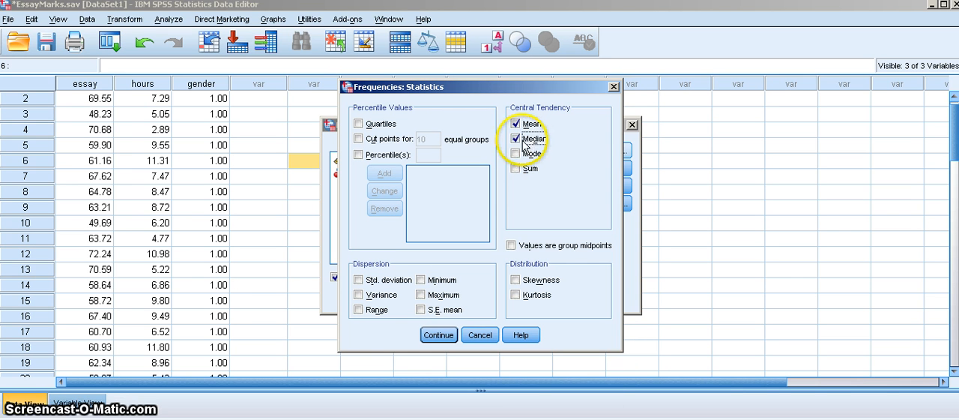
click(524, 154)
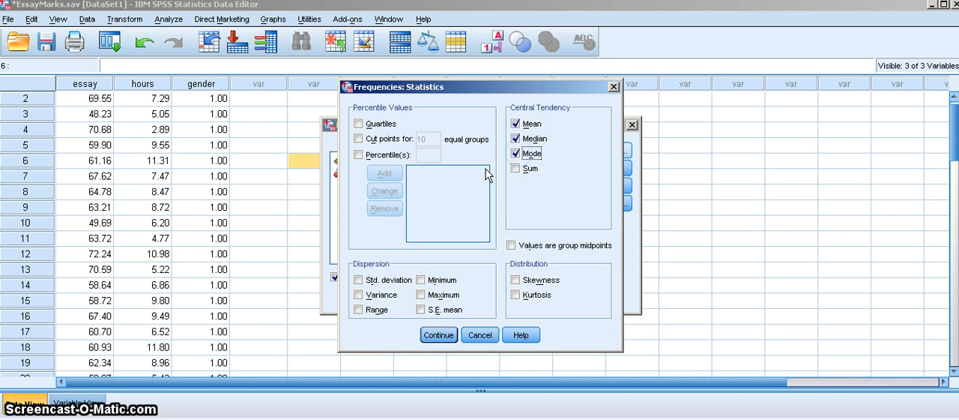
Add the standard deviation, variance, range, minimum and maximum as dispersion statistics and accept the statistics settings
click(359, 279)
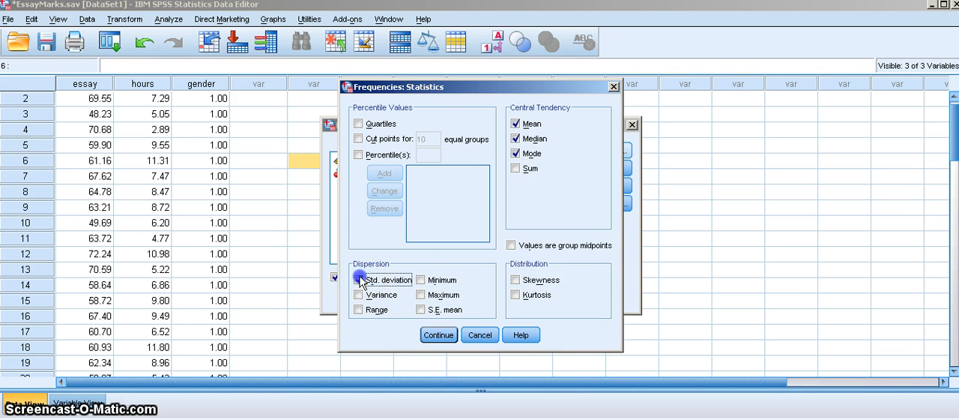
click(359, 296)
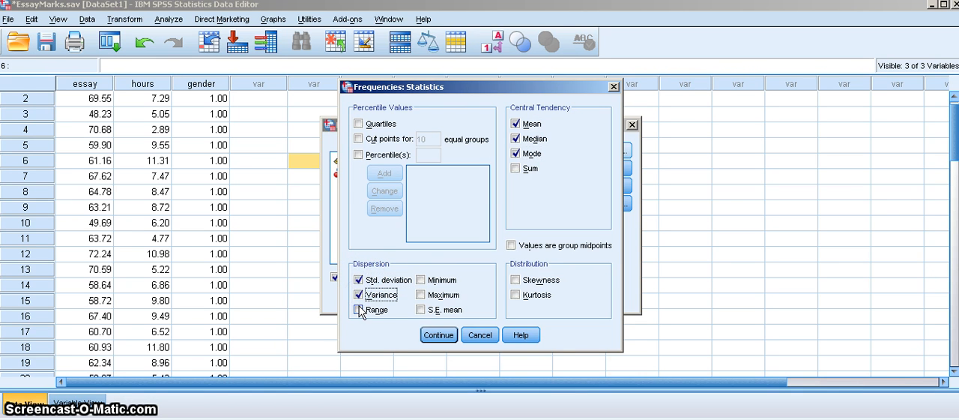
click(359, 309)
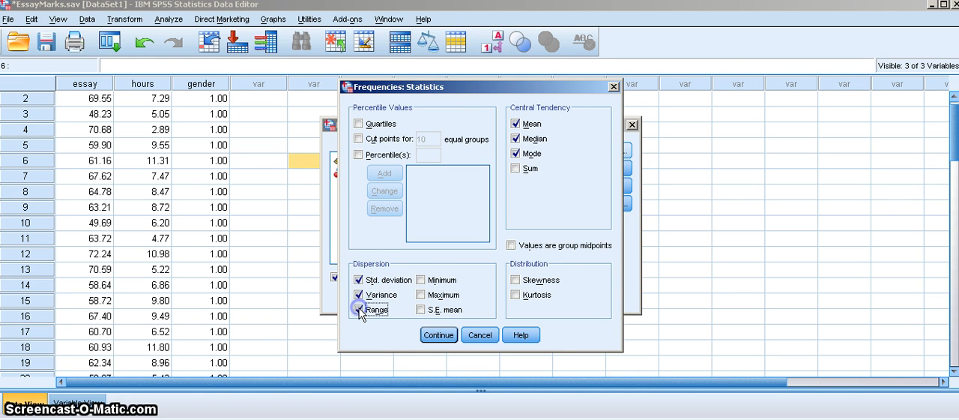
click(422, 281)
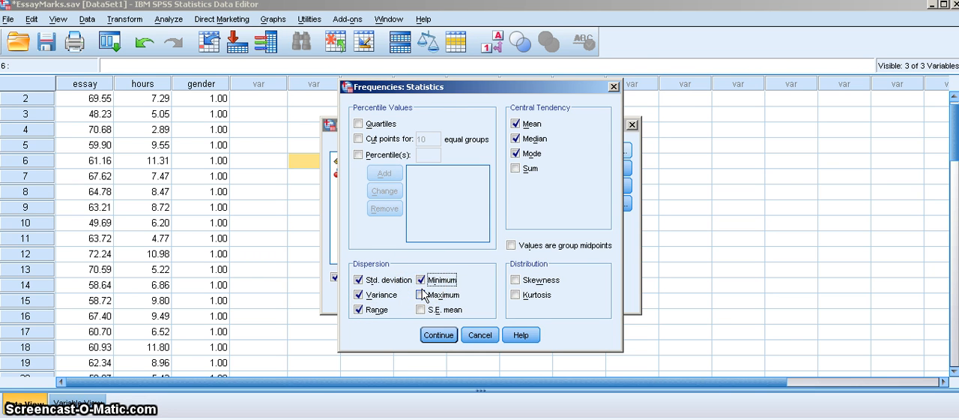
click(422, 296)
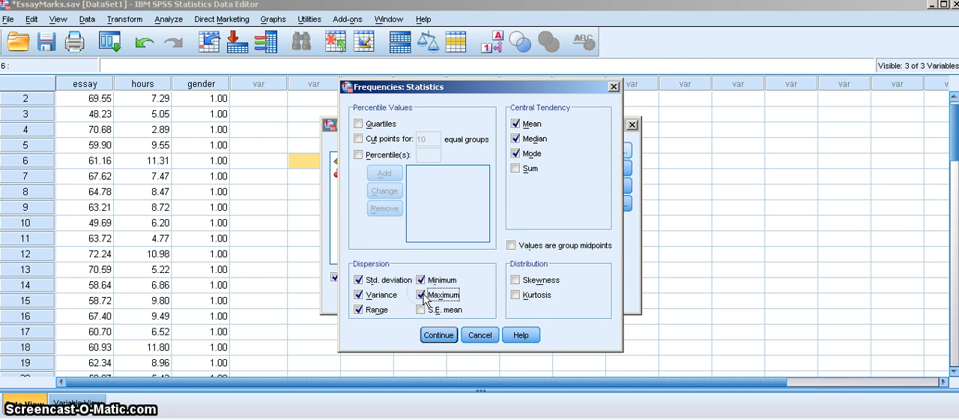
click(438, 337)
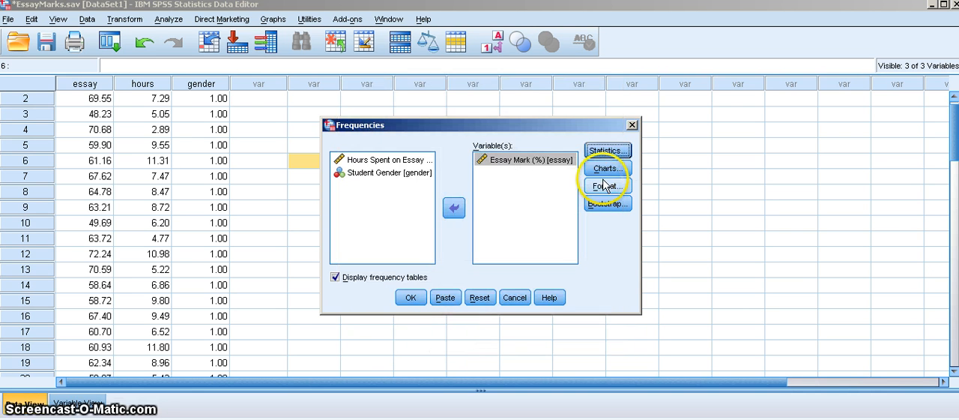
Add a histogram with a normal curve to the Frequencies analysis and run it
click(613, 169)
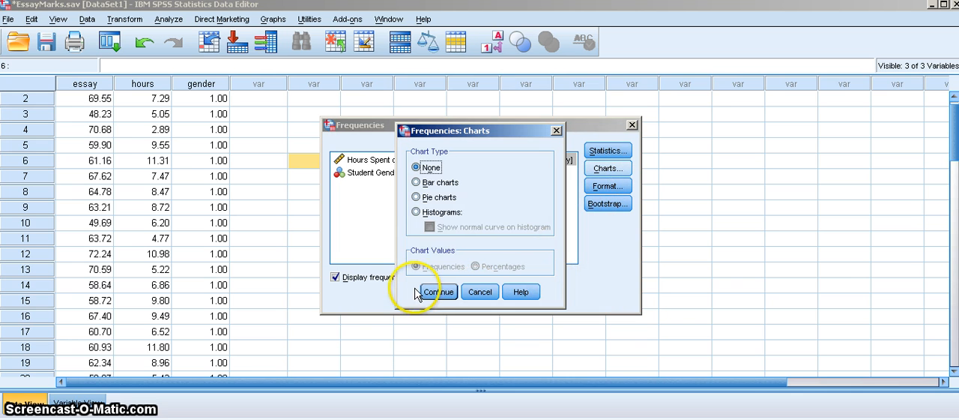
click(438, 213)
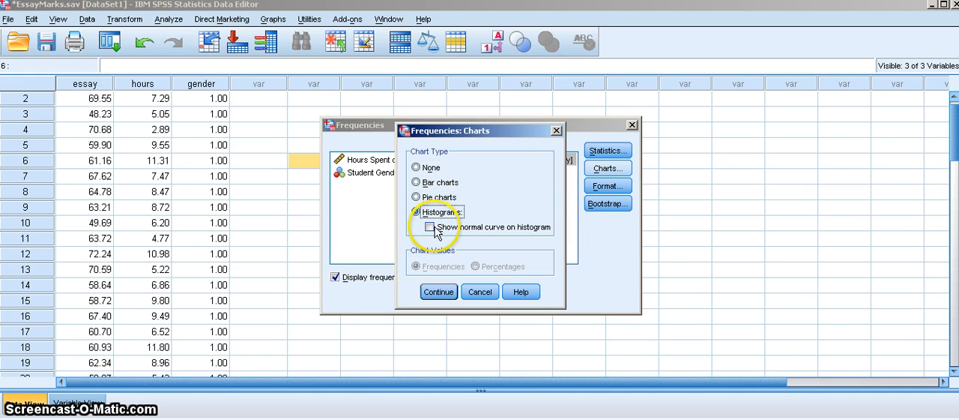
click(432, 227)
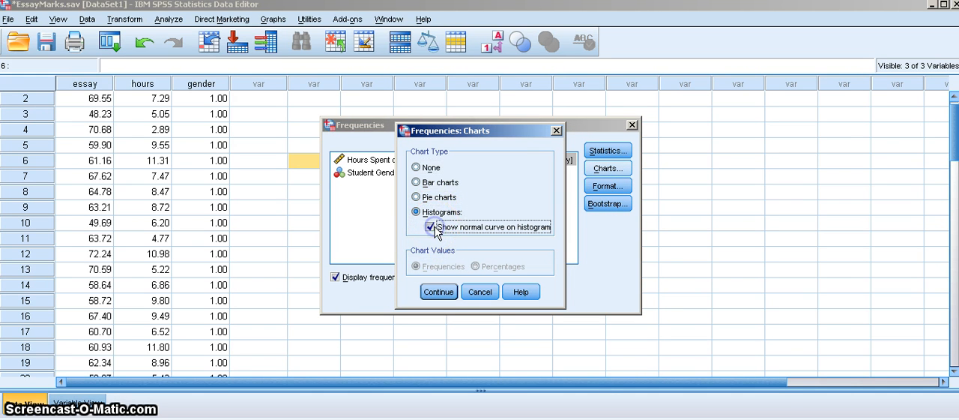
click(439, 291)
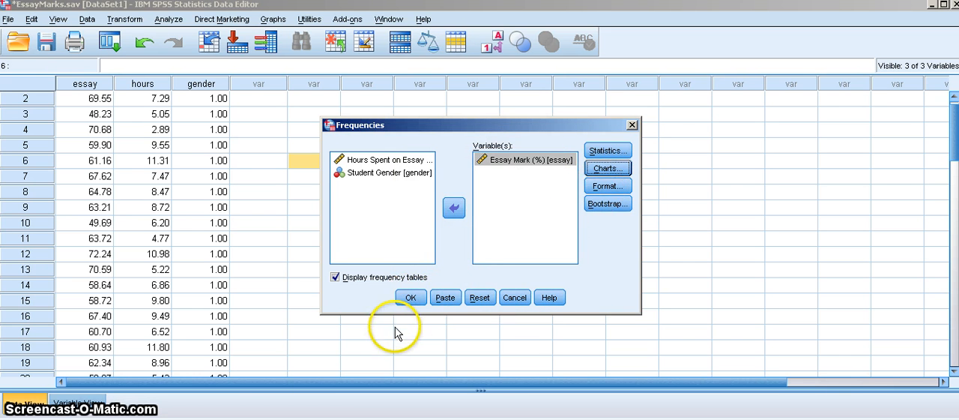
click(411, 299)
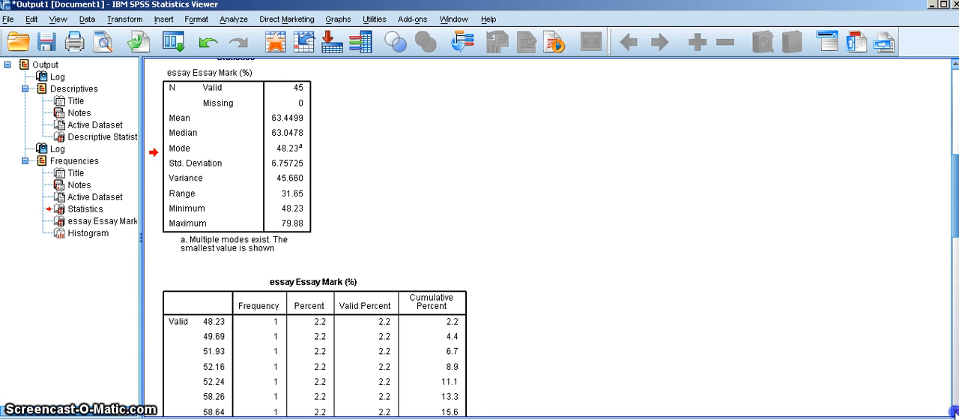
Examine the Statistics table for Essay Mark (%) in the output
click(954, 410)
click(955, 410)
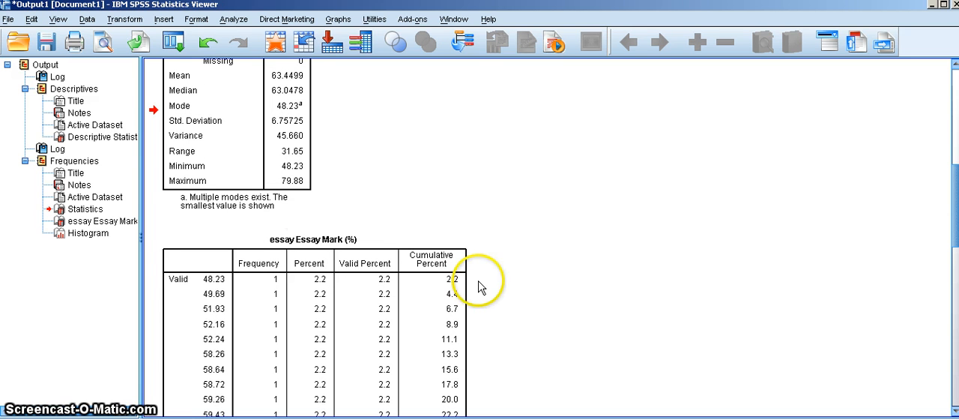
click(263, 135)
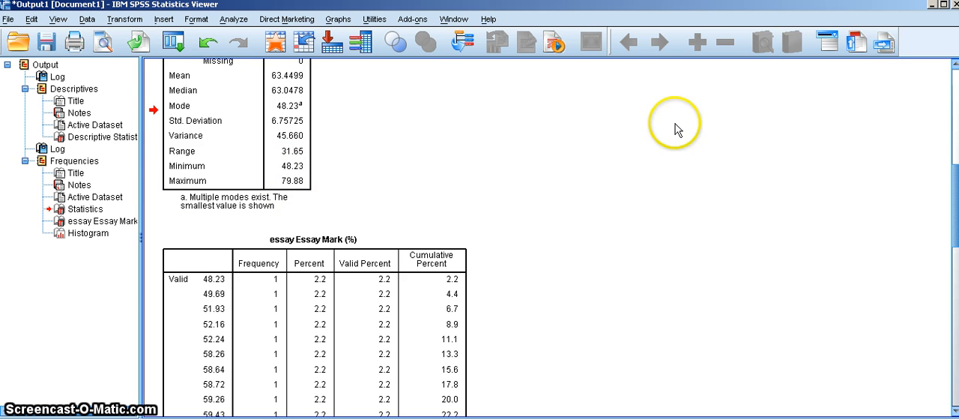
click(955, 66)
click(954, 66)
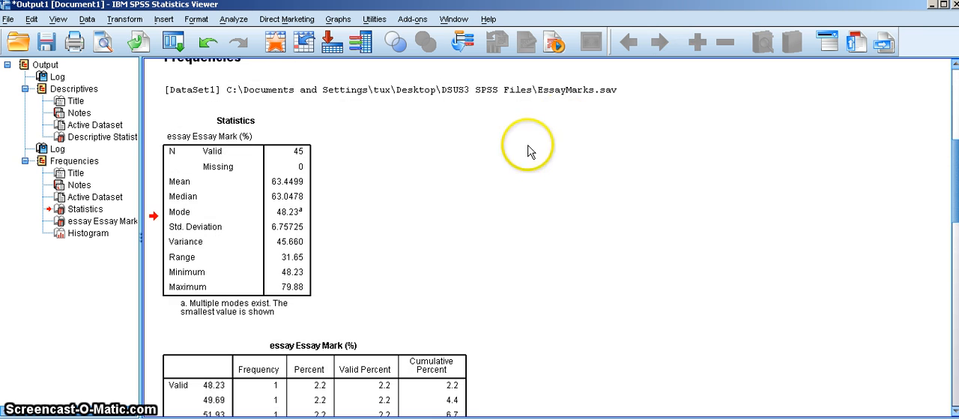
Read through the Essay Mark (%) frequency table in the output, from its first value to the Total row
click(955, 409)
click(955, 409)
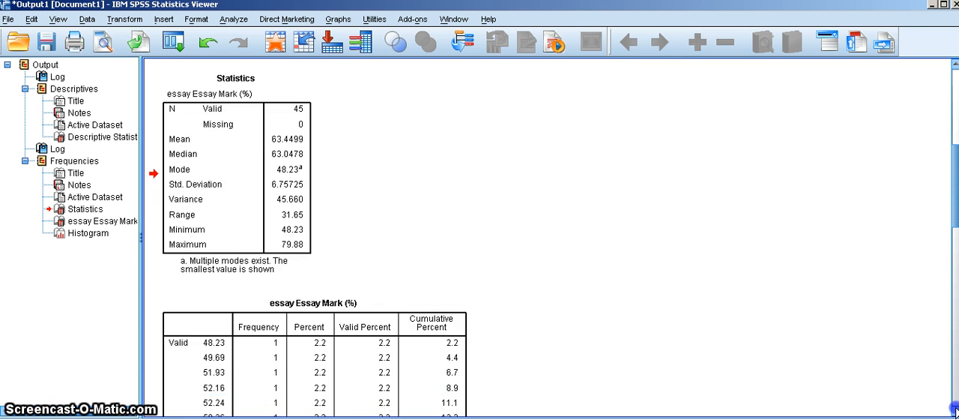
click(954, 407)
click(954, 407)
click(954, 407)
click(954, 407)
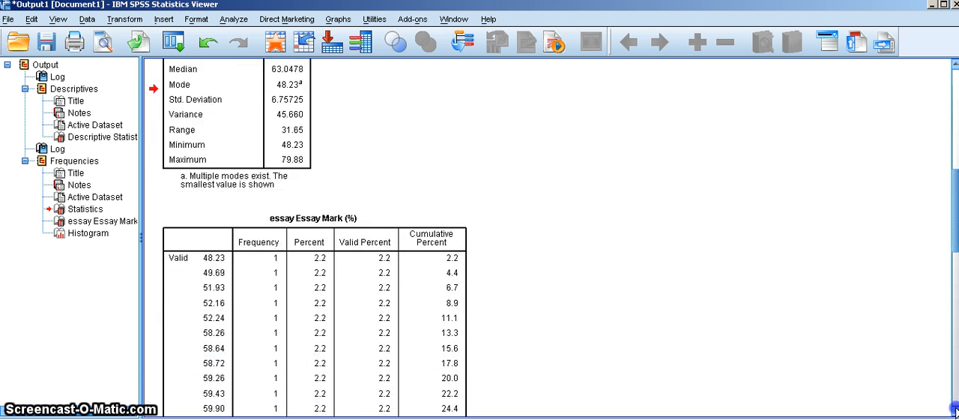
click(954, 407)
click(954, 407)
click(954, 407)
click(954, 407)
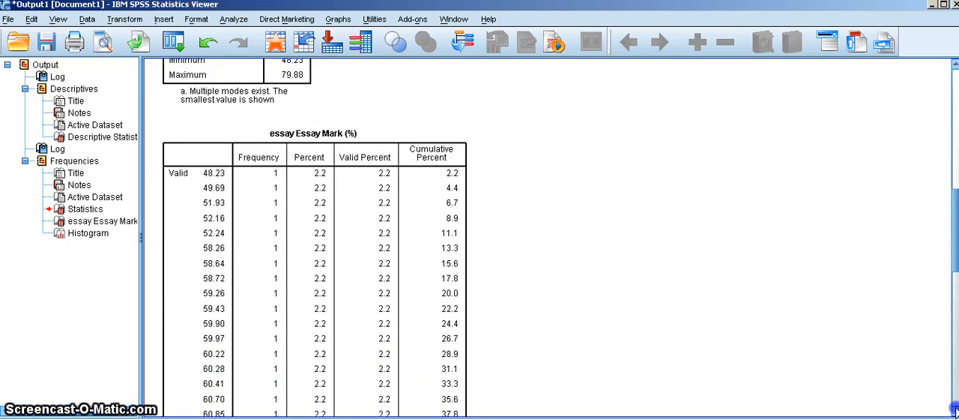
click(954, 407)
click(954, 407)
click(954, 407)
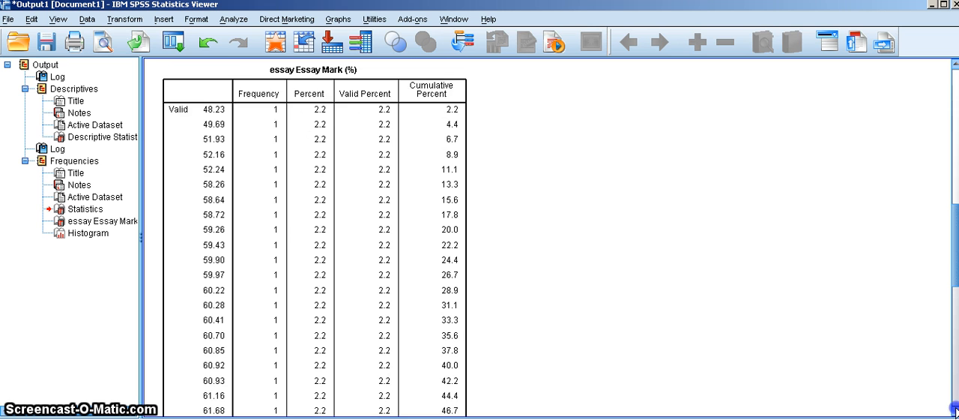
click(954, 407)
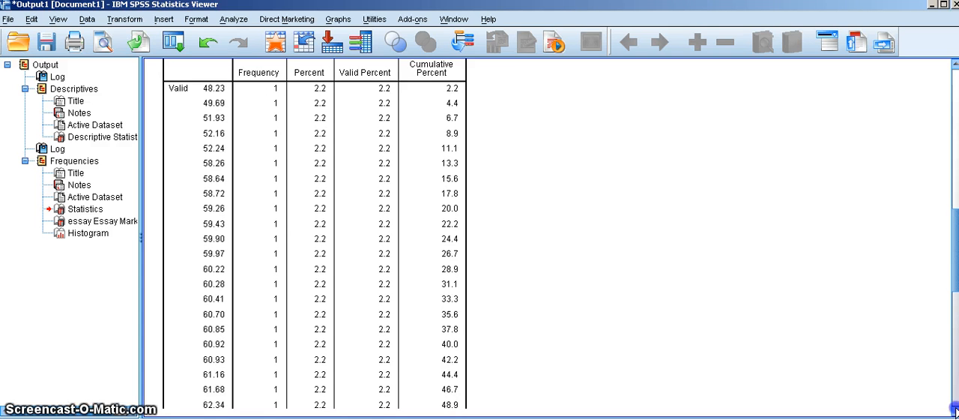
click(954, 407)
click(954, 407)
click(954, 407)
click(954, 407)
click(954, 407)
click(954, 407)
click(954, 407)
click(954, 407)
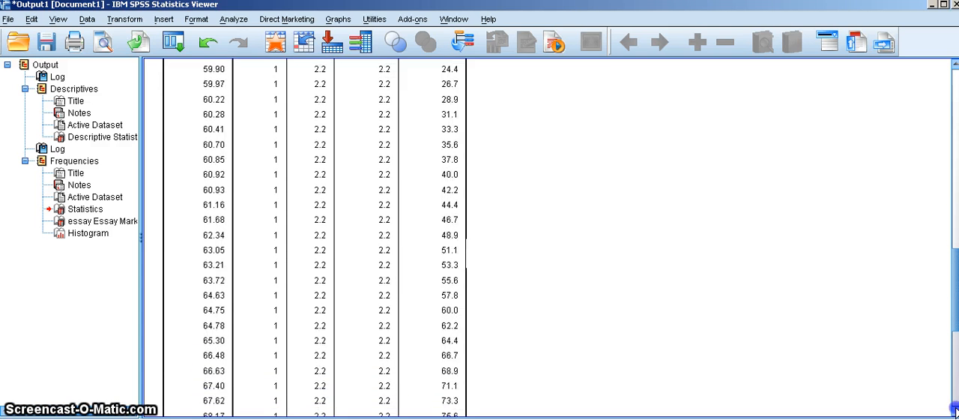
click(954, 406)
click(954, 407)
click(954, 407)
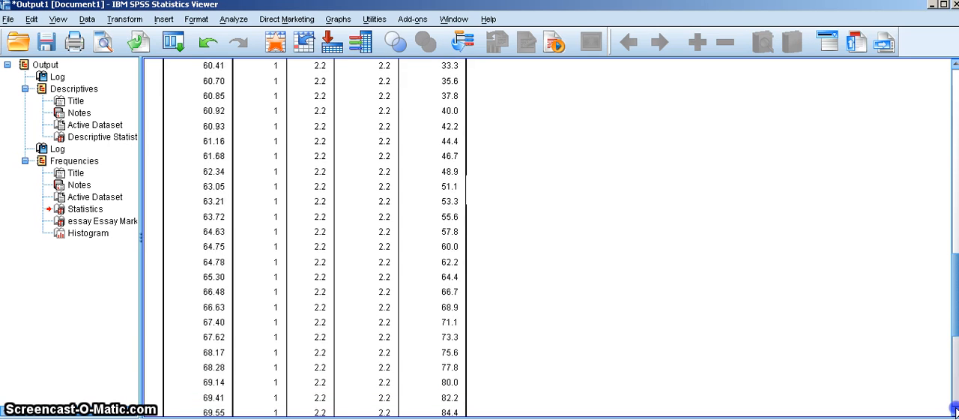
click(954, 407)
click(954, 407)
click(954, 407)
click(954, 407)
click(954, 407)
click(954, 407)
click(954, 407)
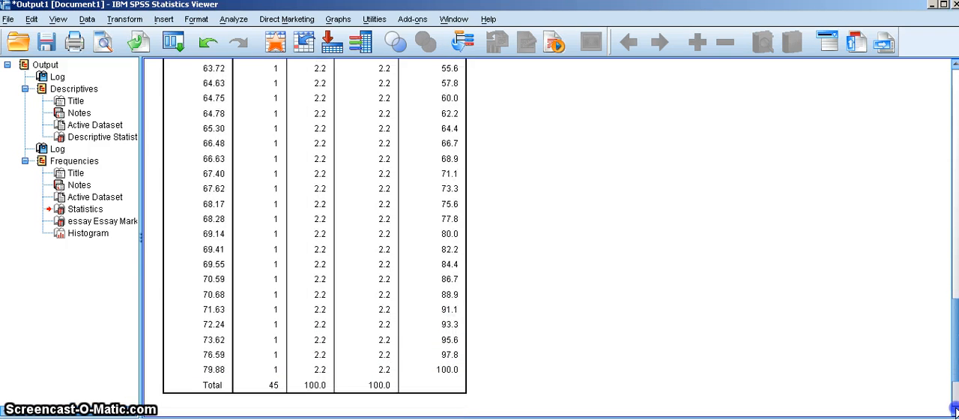
Examine the Essay Mark (%) histogram and its normal curve at the end of the output
click(954, 407)
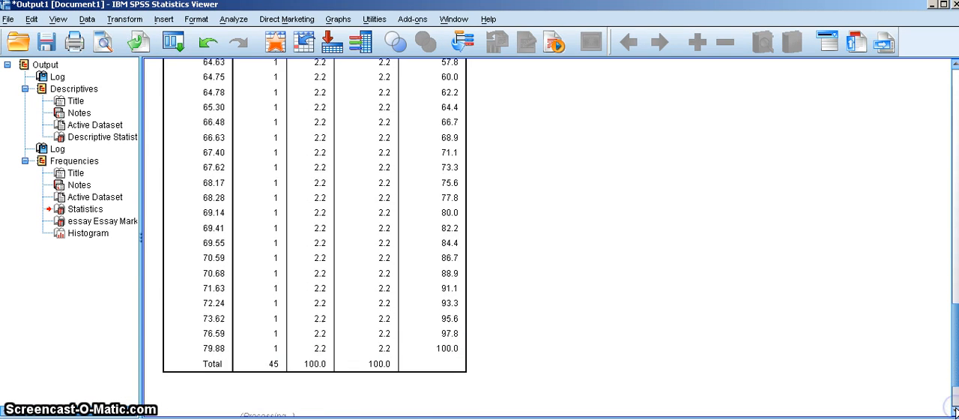
click(954, 407)
click(954, 407)
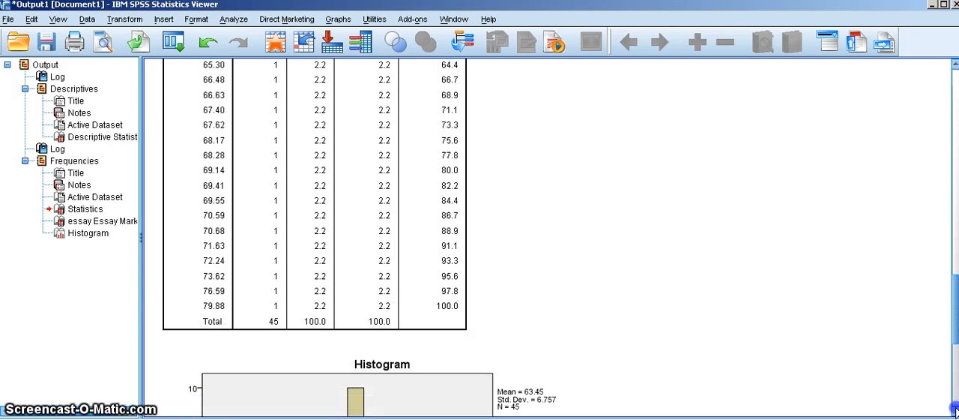
click(954, 407)
click(954, 407)
click(954, 407)
click(954, 406)
click(954, 407)
click(954, 407)
click(954, 407)
click(954, 407)
click(954, 407)
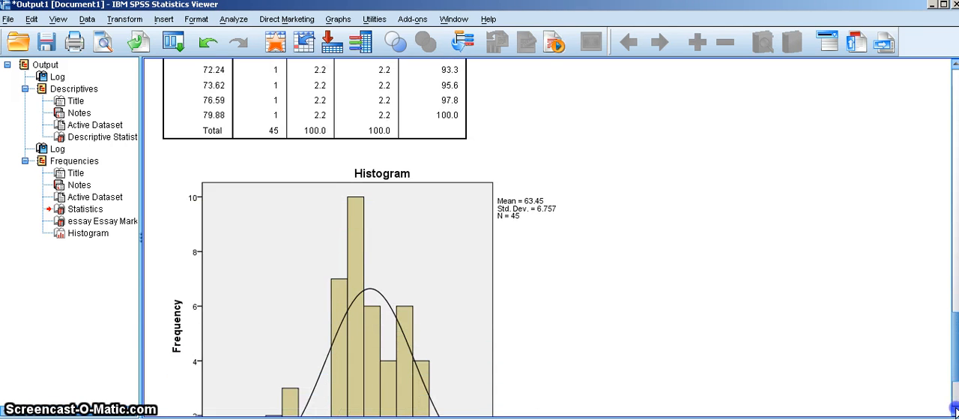
click(954, 407)
click(954, 407)
click(953, 407)
click(953, 406)
click(953, 407)
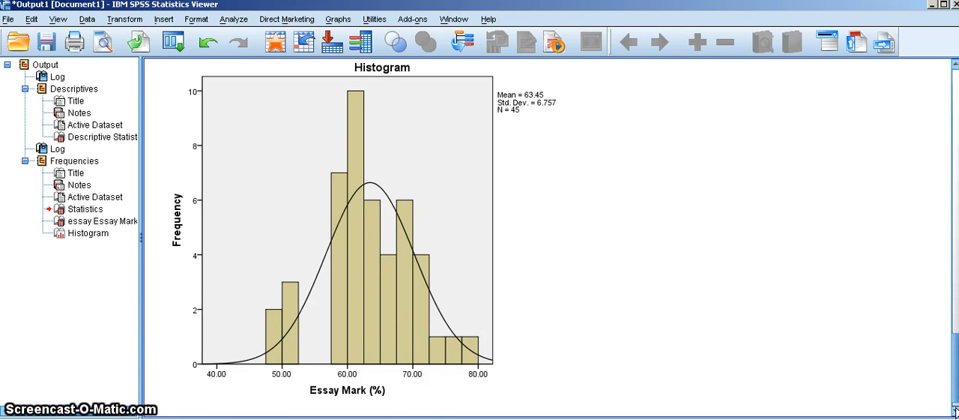
click(385, 387)
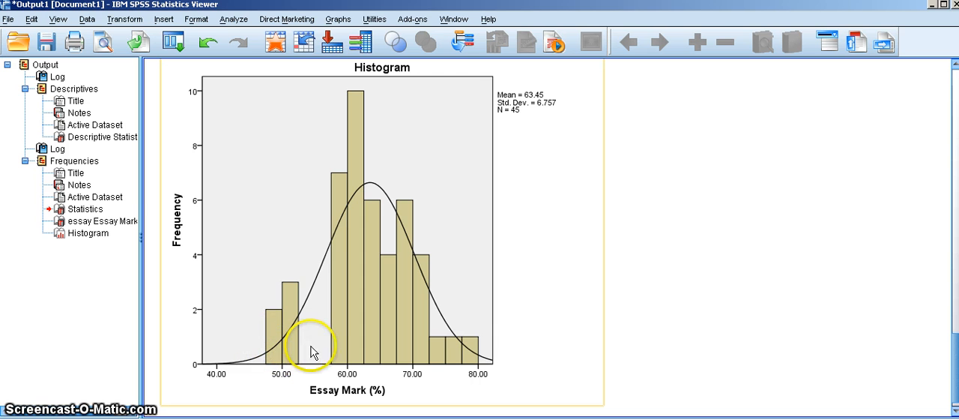
Clear the output document by selecting and deleting all of its existing Descriptives and Frequencies results
click(738, 395)
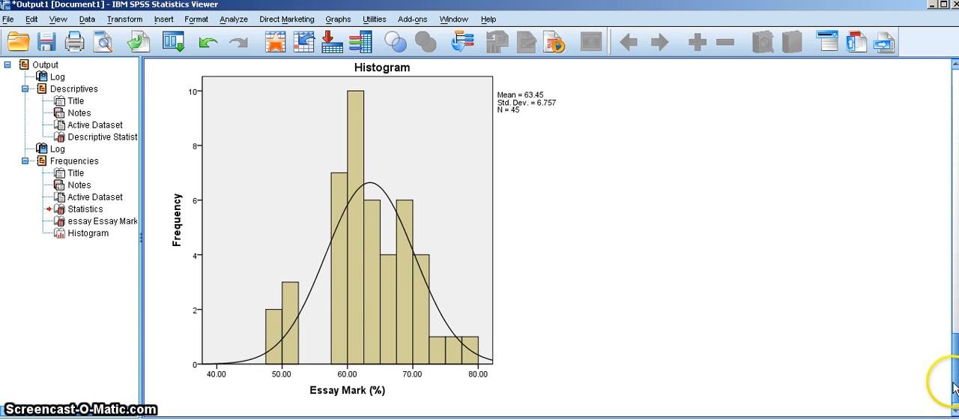
click(955, 408)
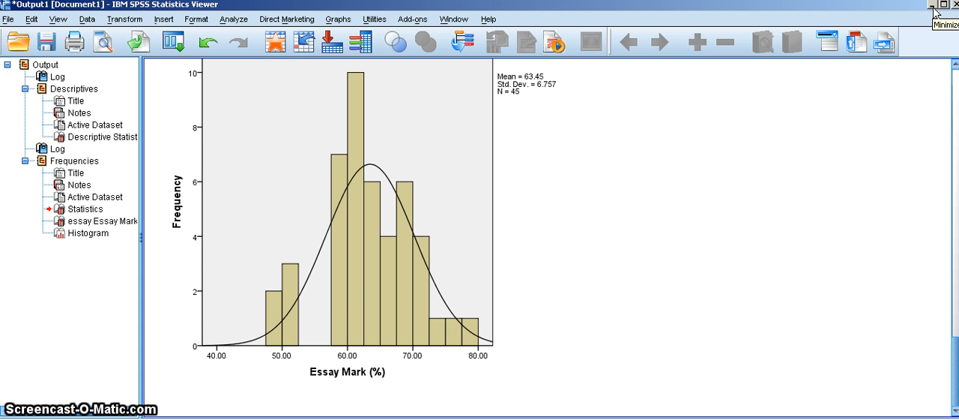
key(ctrl+a)
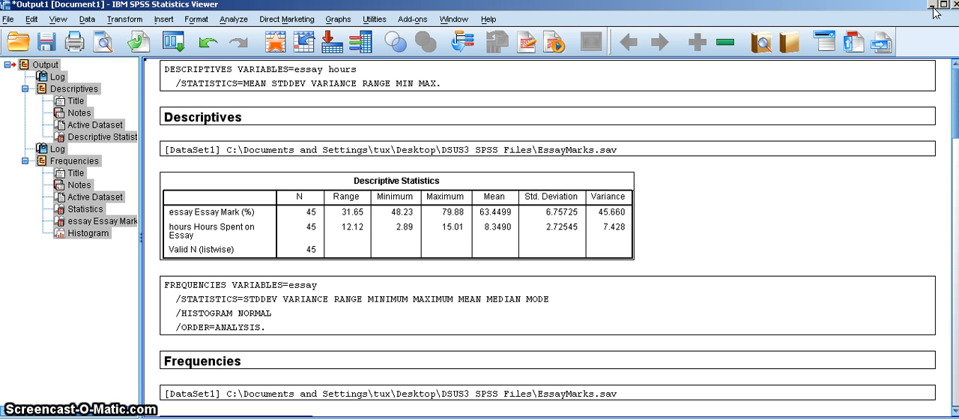
key(Delete)
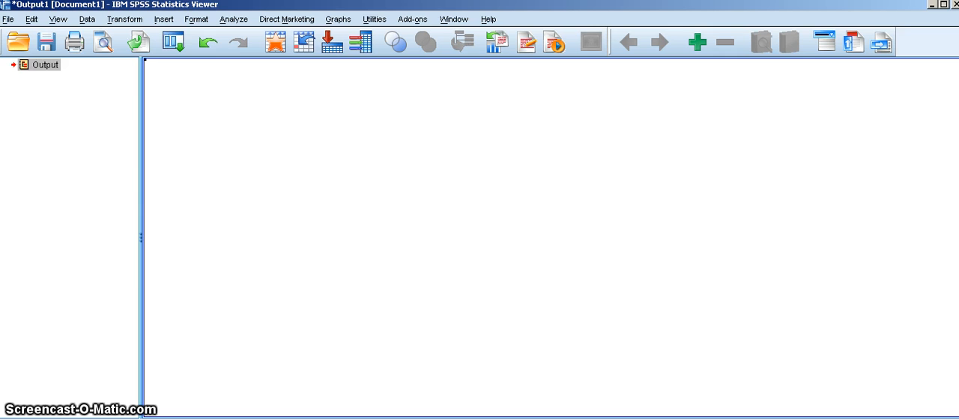
Return to the data editor, reset the Descriptives analysis, and add Hours Spent on Essay as its only variable
click(932, 4)
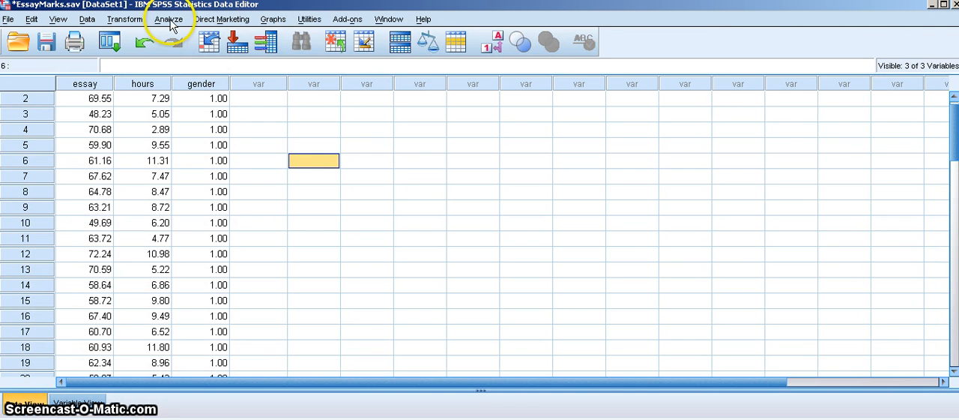
click(169, 21)
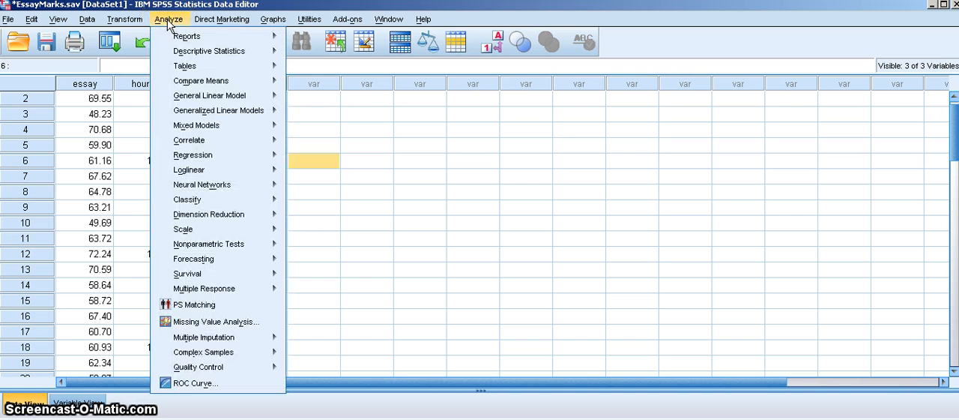
mouse_move(176, 53)
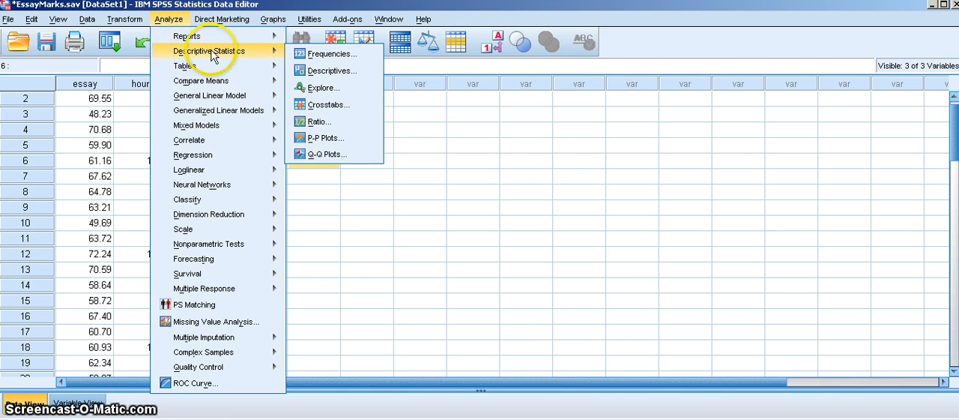
click(314, 69)
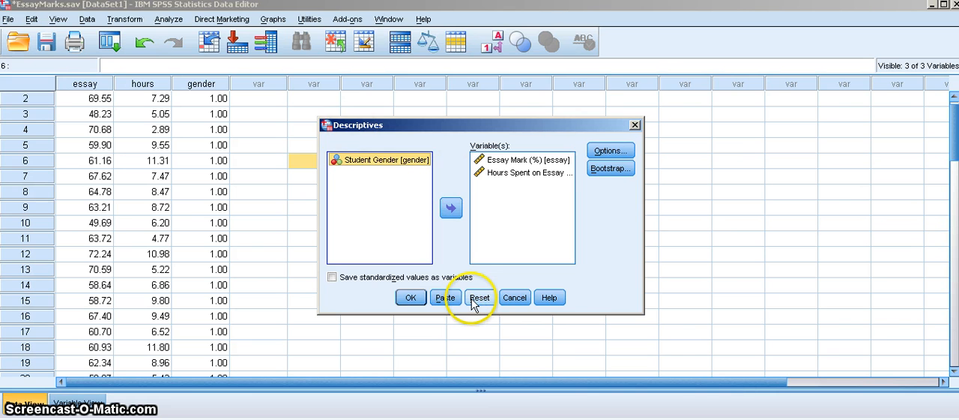
click(472, 298)
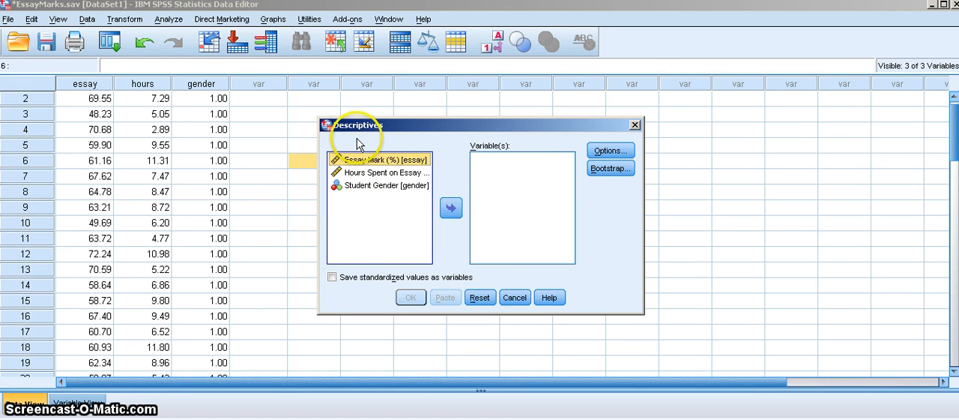
click(364, 174)
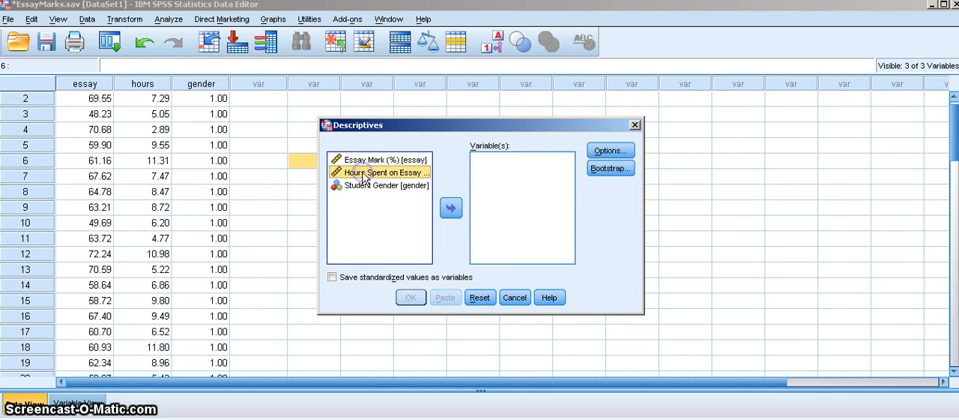
click(451, 210)
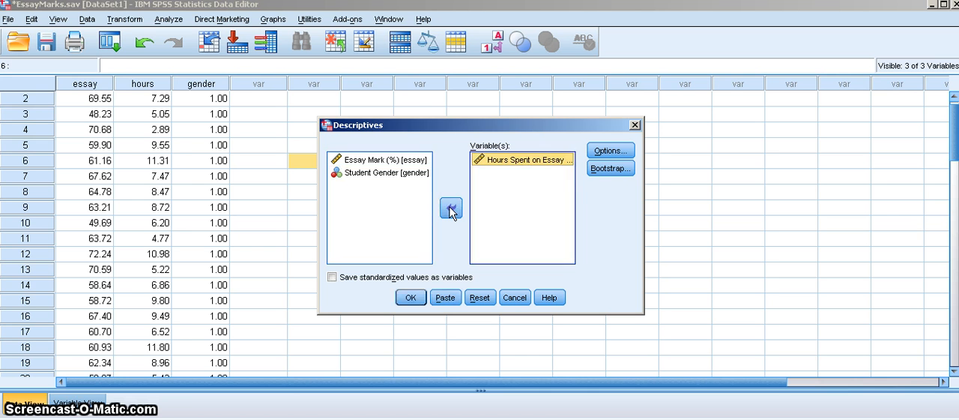
Include variance and range in the Descriptives statistics for Hours Spent on Essay and run the analysis
click(611, 152)
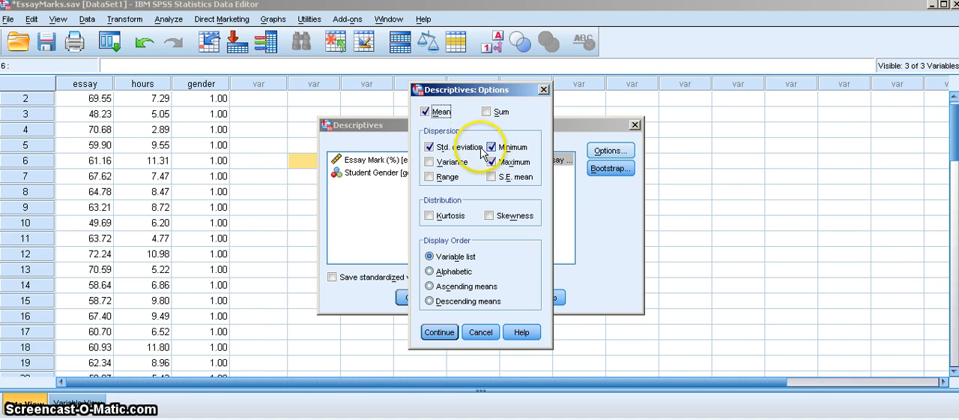
click(431, 167)
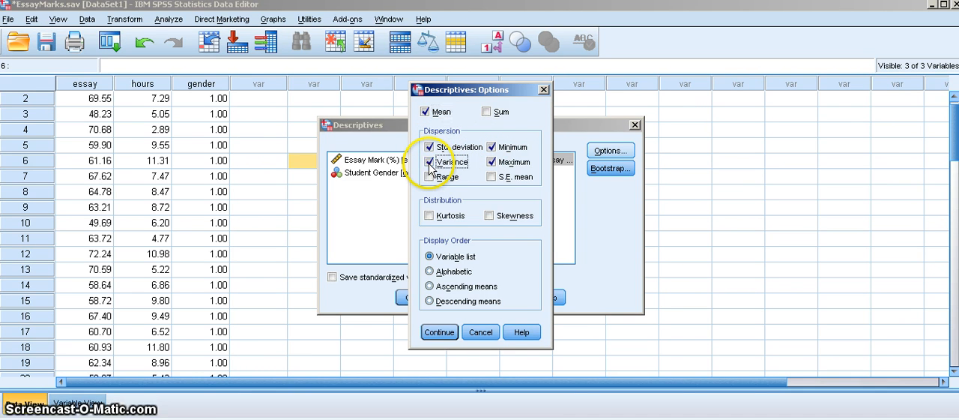
click(429, 177)
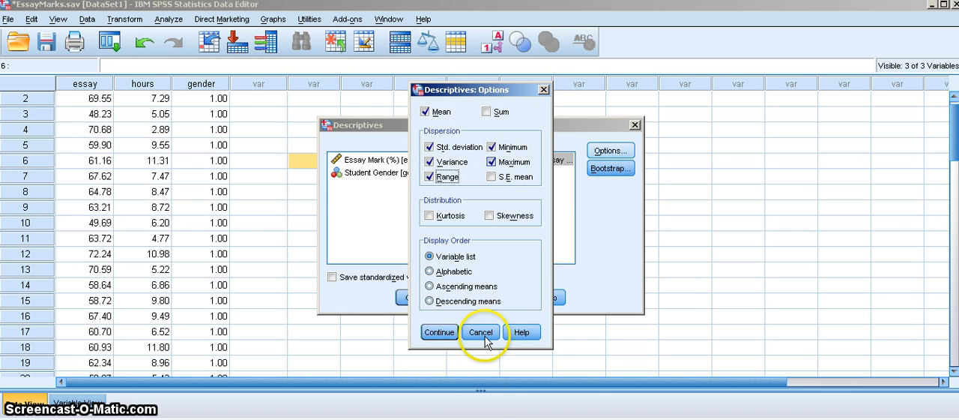
click(441, 332)
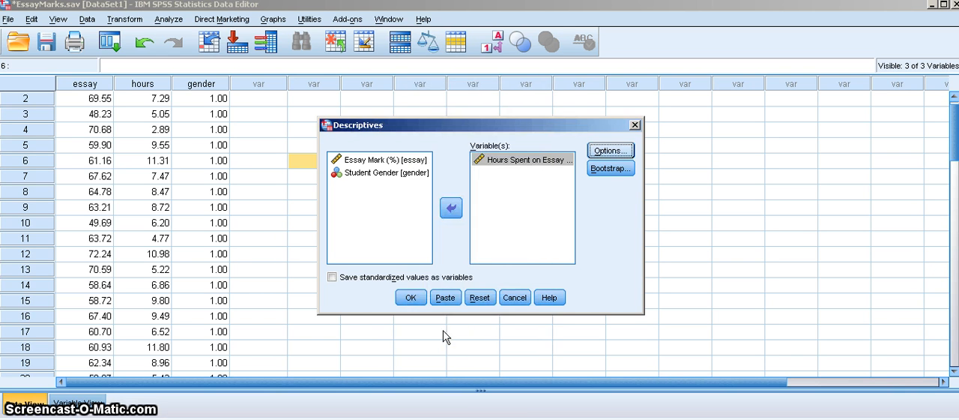
click(411, 298)
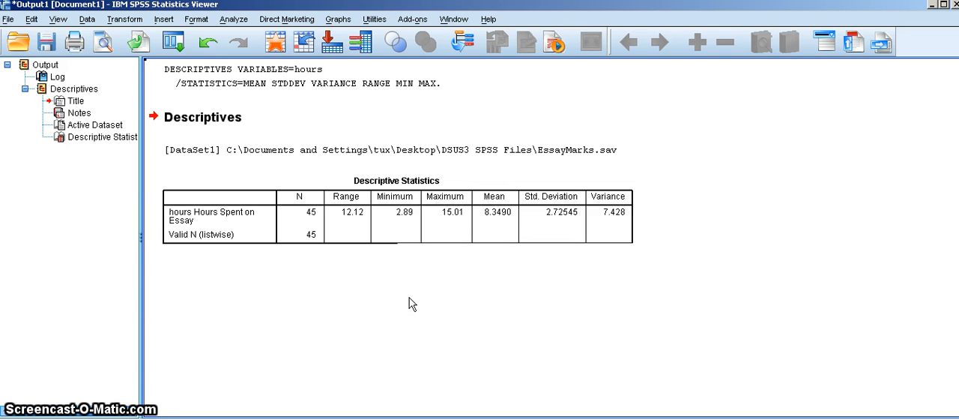
Examine the Descriptive Statistics table for Hours Spent on Essay in the output
click(298, 212)
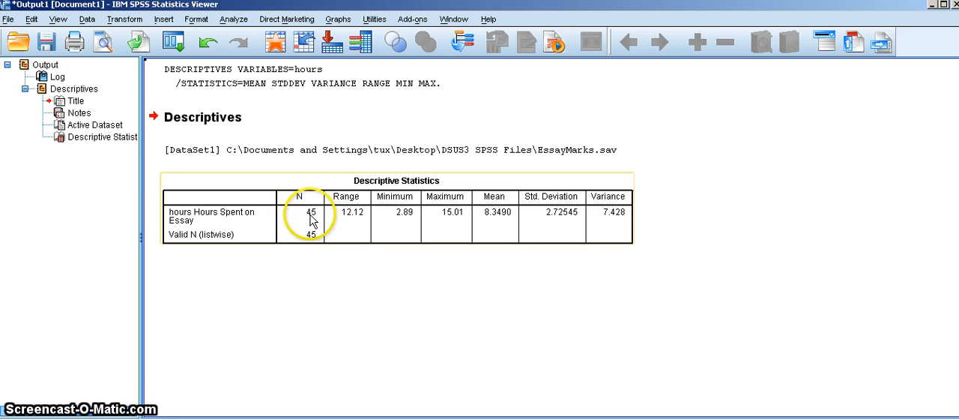
click(321, 279)
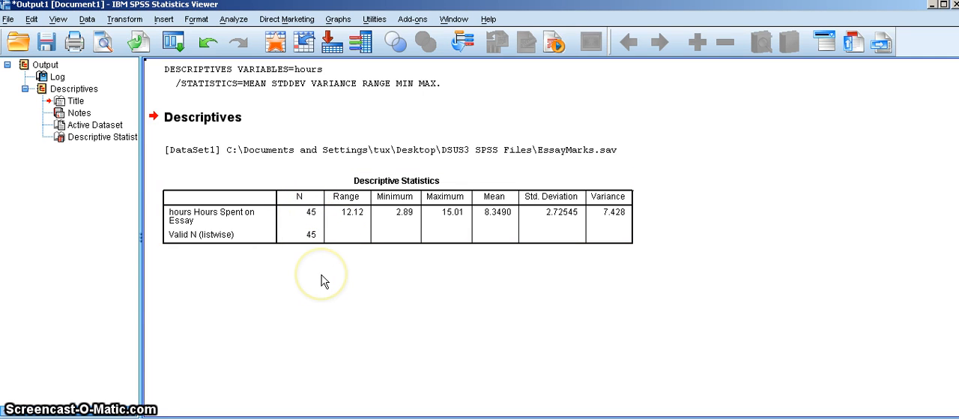
click(351, 238)
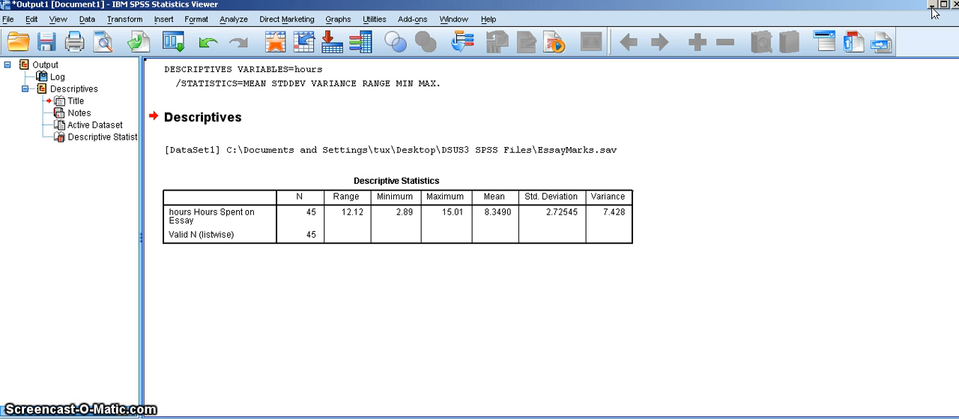
Return to the data editor and start a Means analysis with Hours Spent on Essay as the dependent variable
click(932, 5)
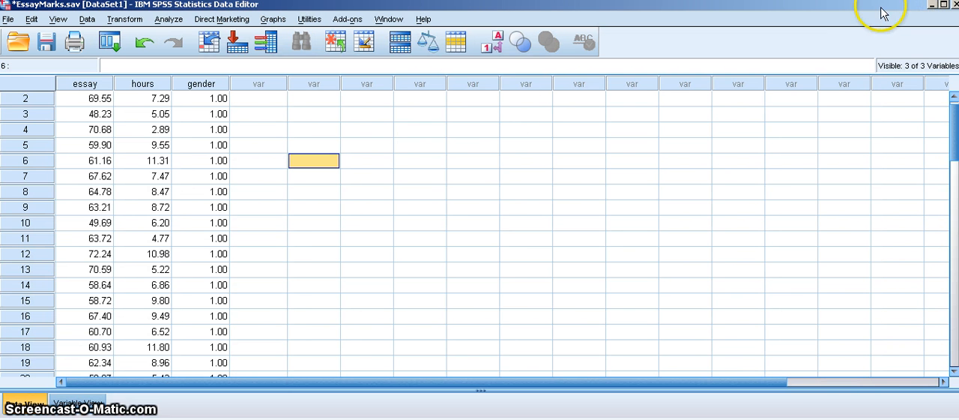
click(169, 20)
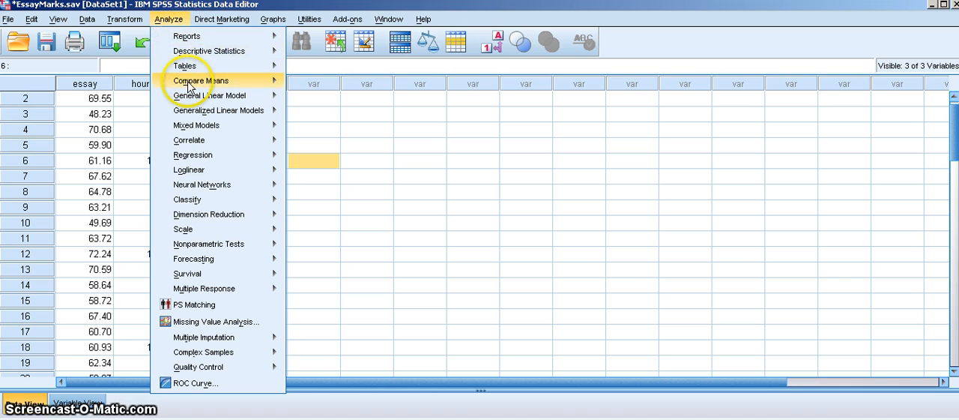
mouse_move(189, 87)
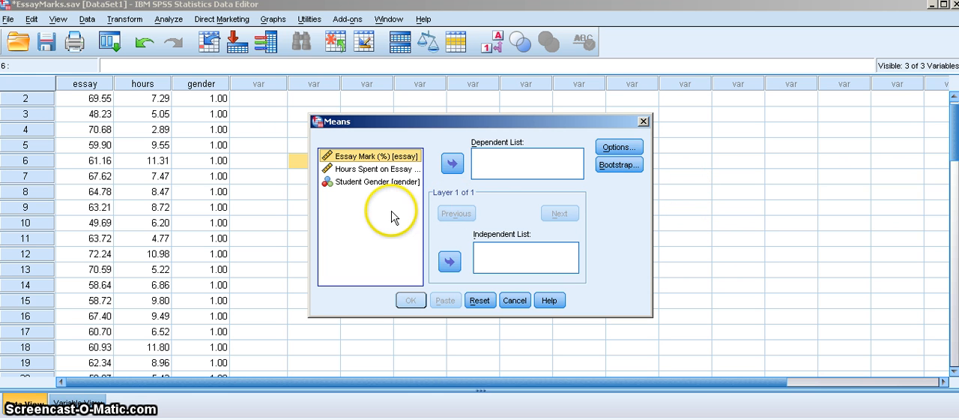
click(363, 171)
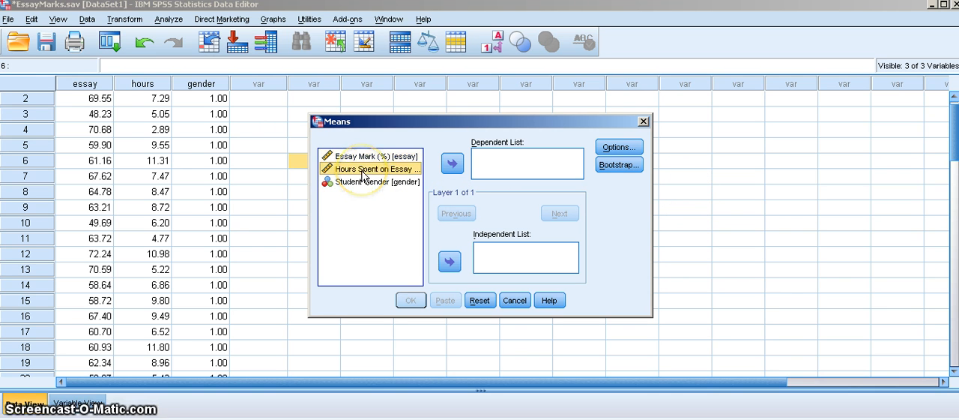
click(452, 164)
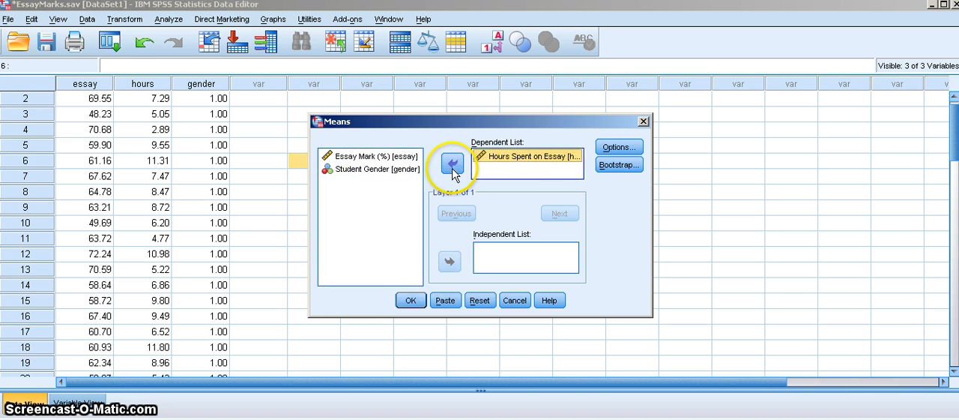
Remove Number of Cases from the cell statistics of the Means analysis
click(616, 147)
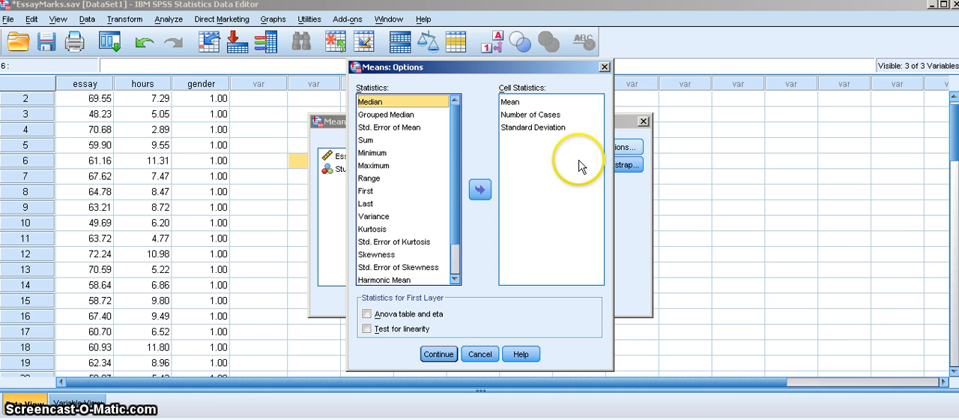
click(541, 128)
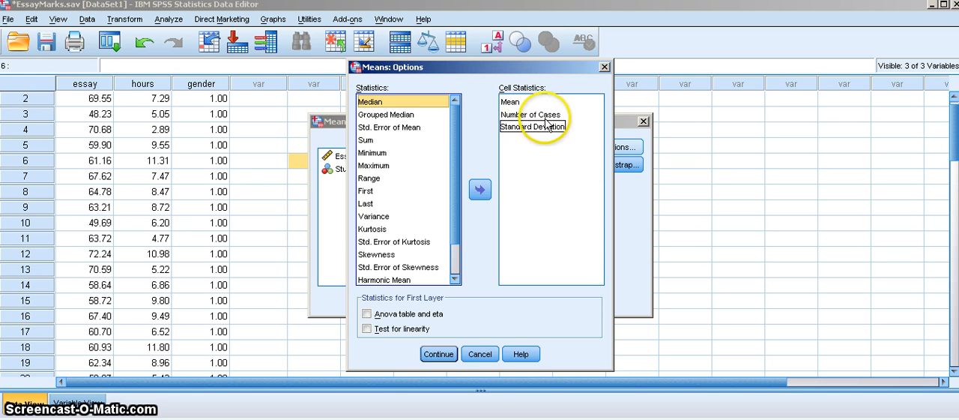
click(538, 115)
click(538, 116)
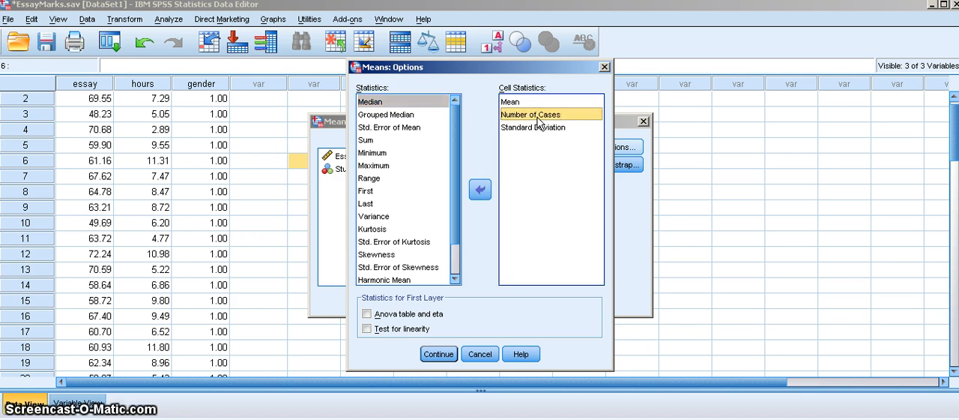
click(485, 192)
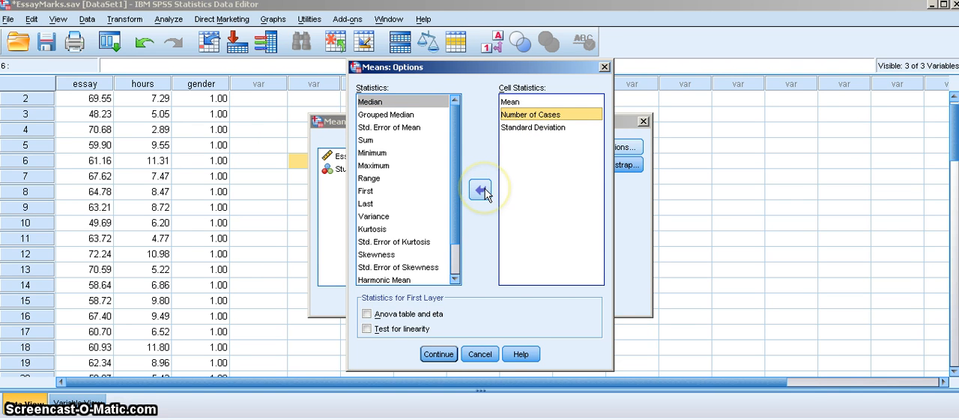
click(483, 192)
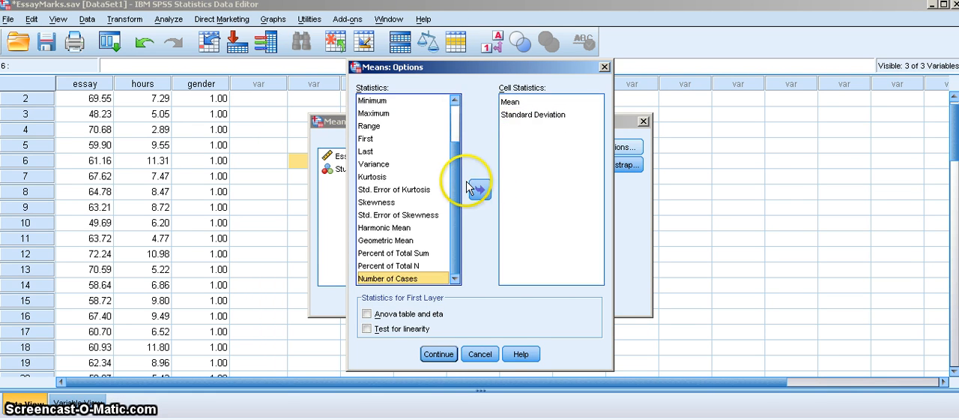
Add Median, Variance and Range to the cell statistics of the Means analysis
scroll(455, 188, up, 2)
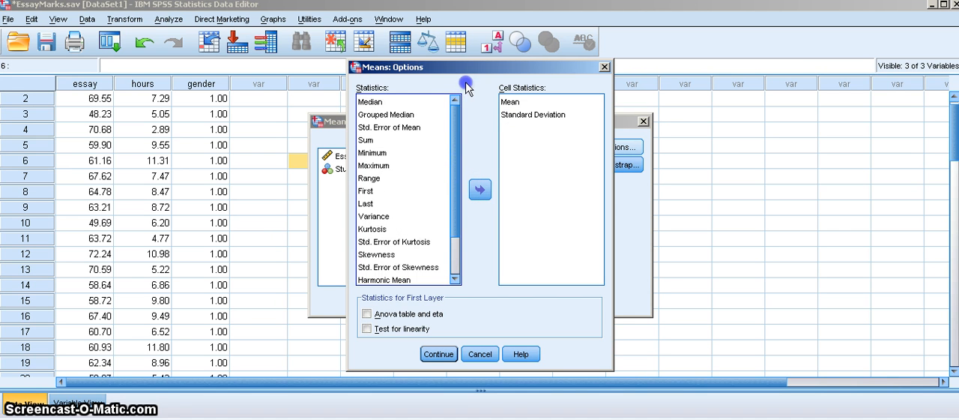
click(397, 102)
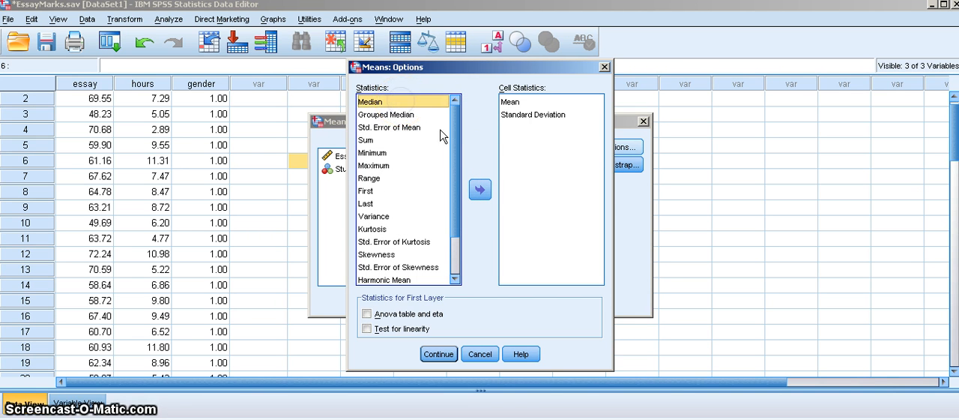
click(486, 187)
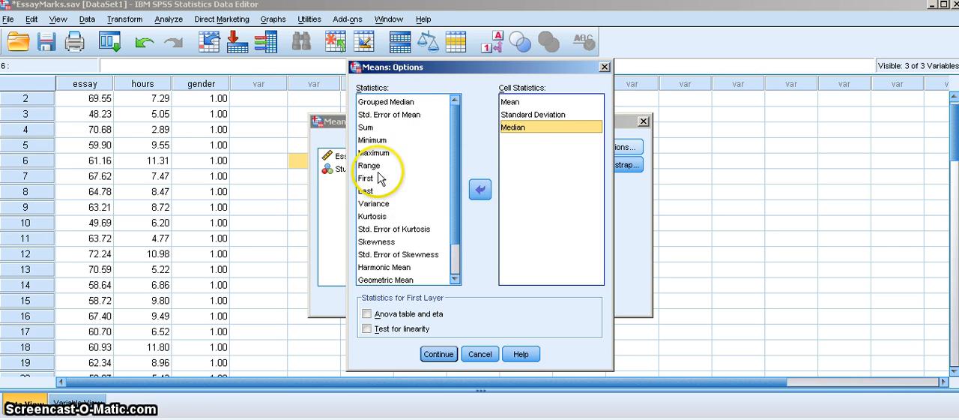
click(381, 204)
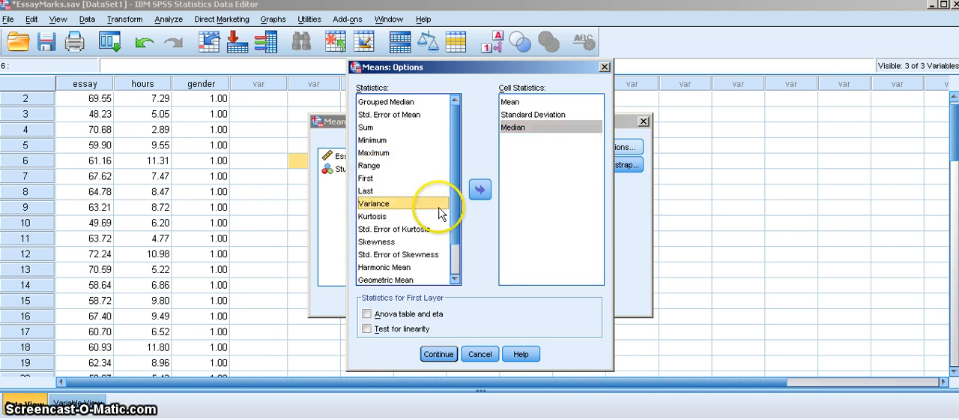
click(482, 192)
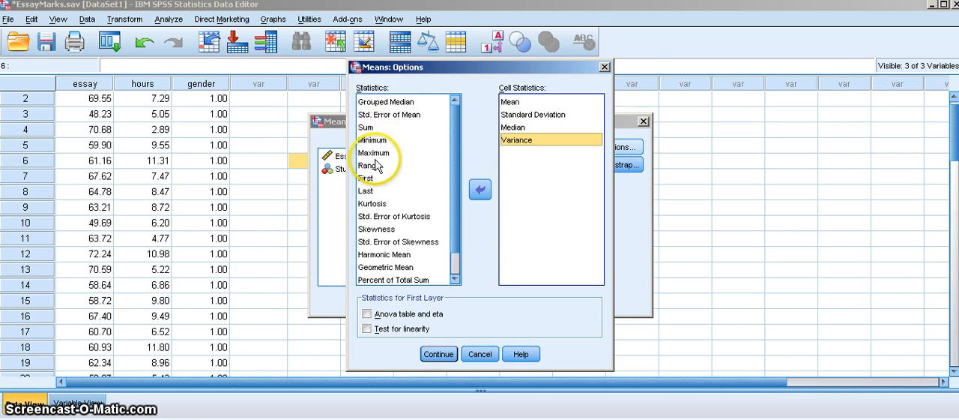
click(382, 166)
click(480, 191)
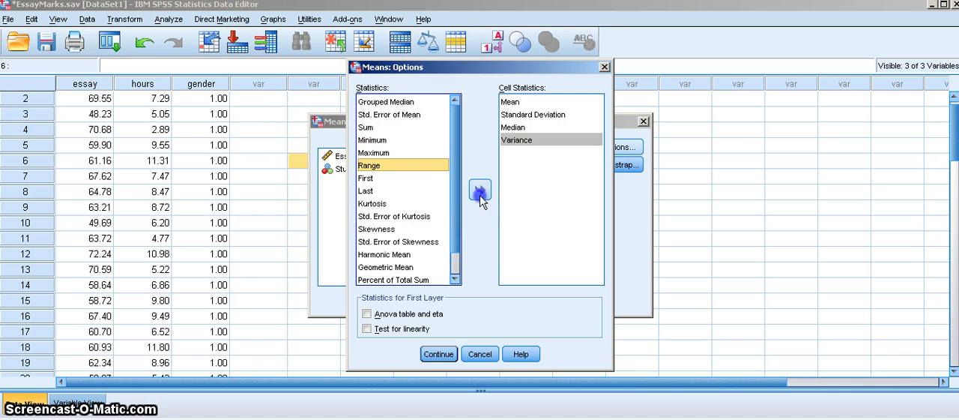
Add Minimum and Maximum to the cell statistics, then run the Means analysis for Hours Spent on Essay
click(381, 140)
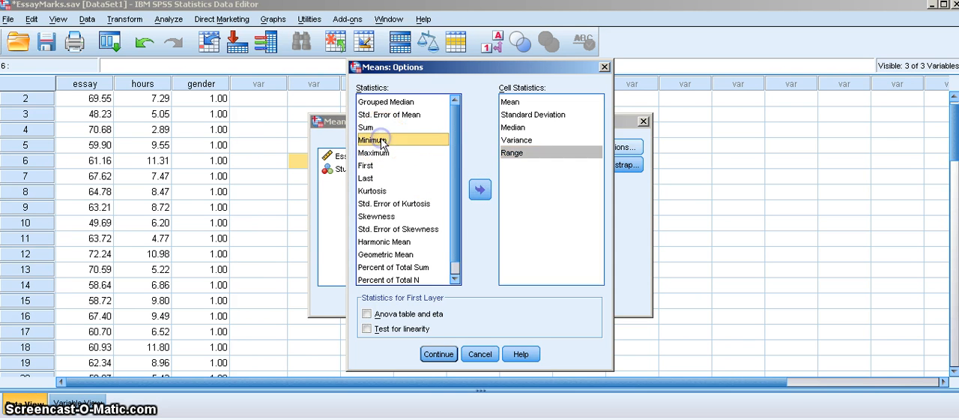
click(480, 191)
click(379, 141)
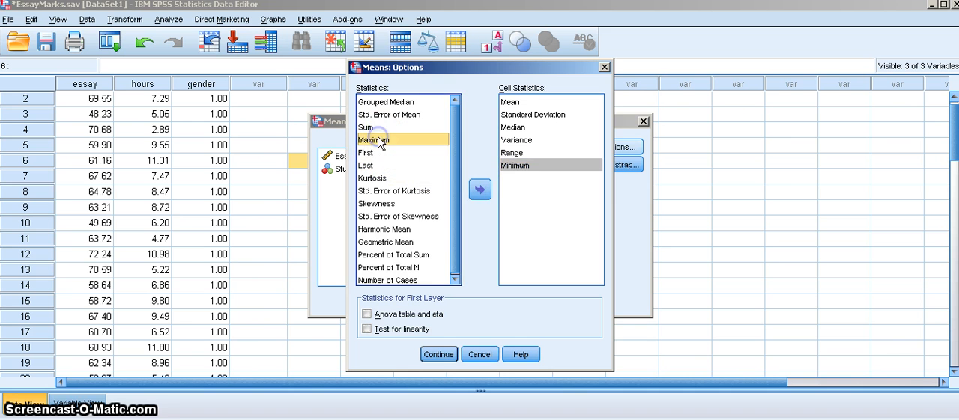
click(481, 191)
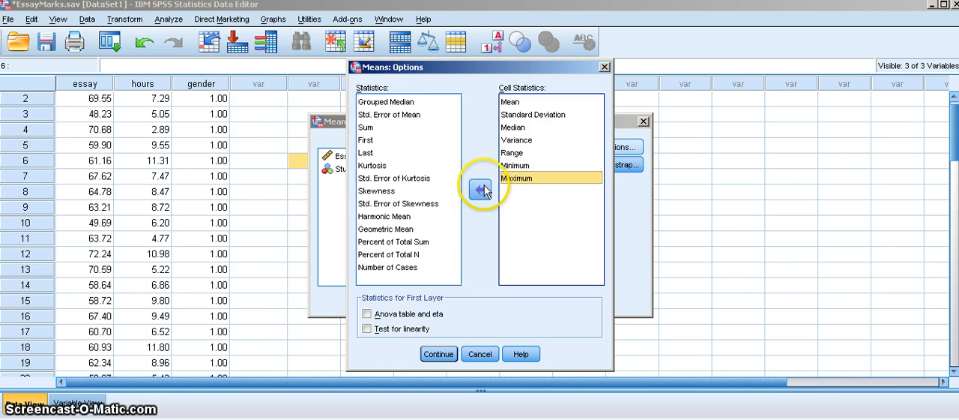
click(442, 353)
click(410, 300)
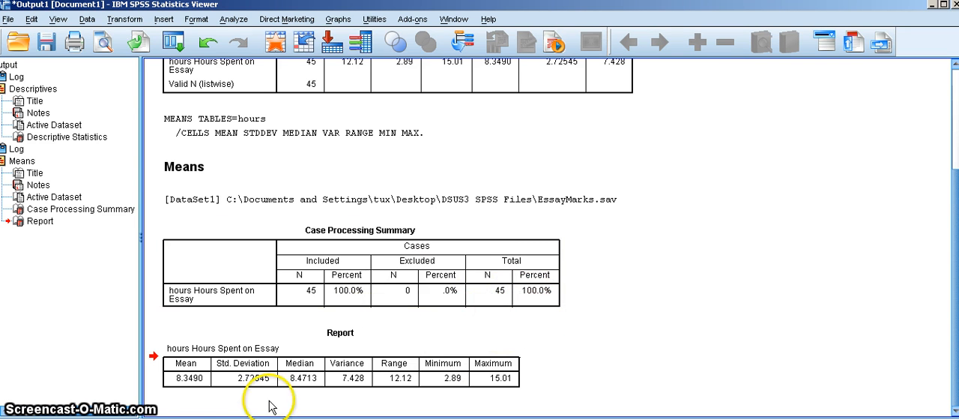
click(224, 383)
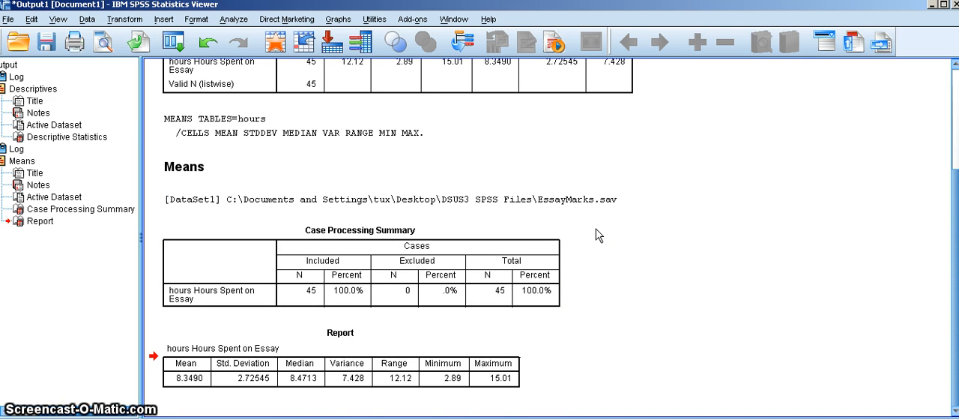
Delete all existing output and display value labels instead of numeric codes in the data editor
scroll(597, 235, up, 3)
key(ctrl+a)
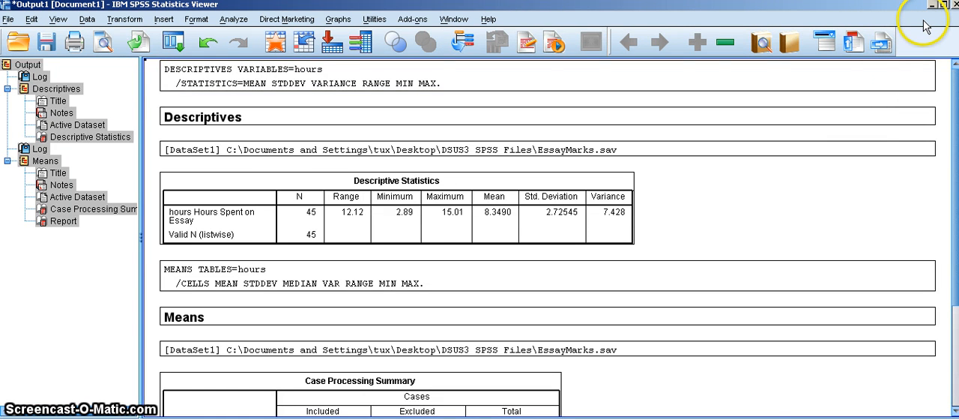
key(Delete)
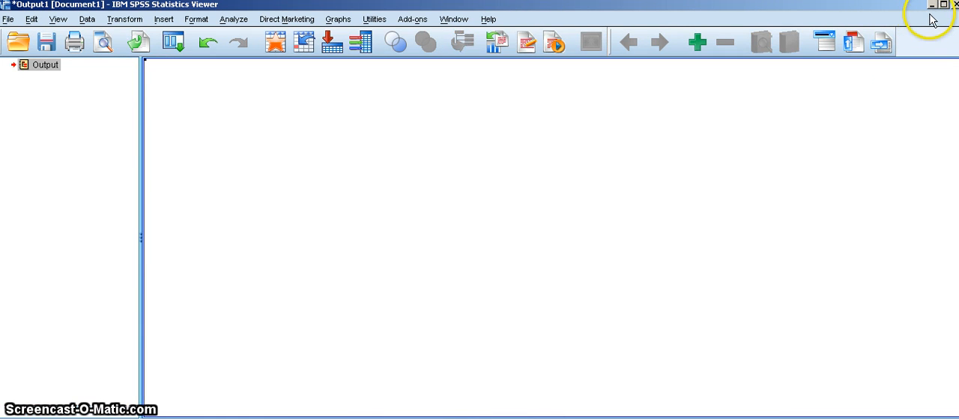
click(932, 5)
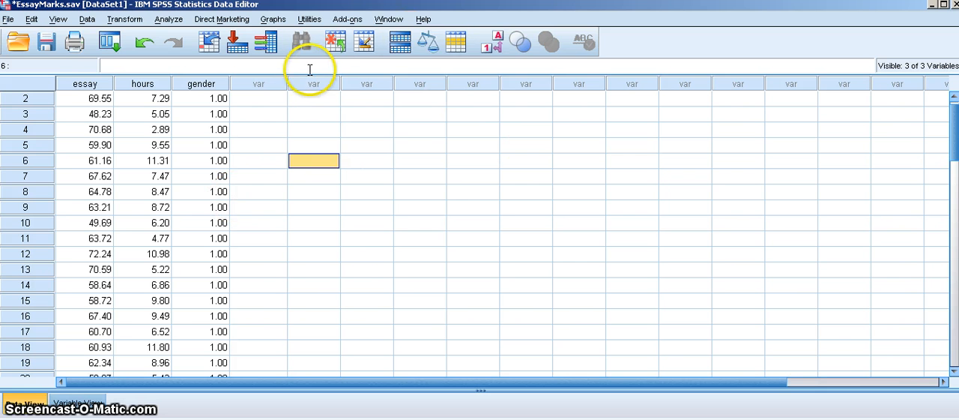
click(494, 45)
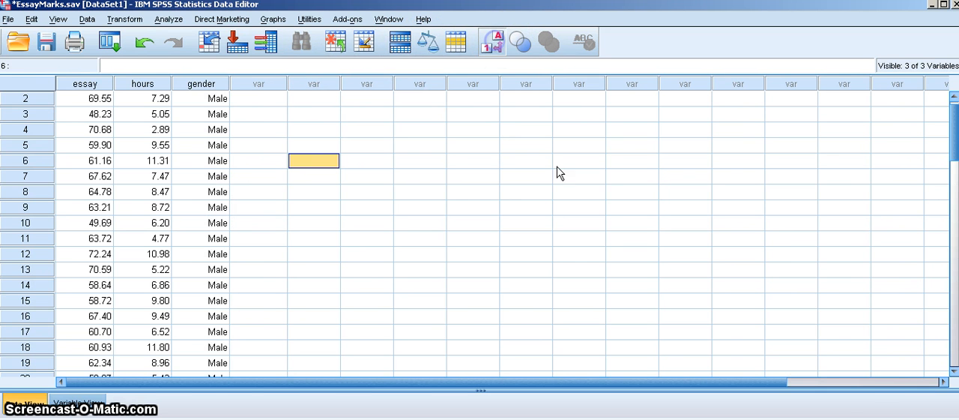
Look through the data rows to examine the labels in the gender column, returning to the first case
click(955, 372)
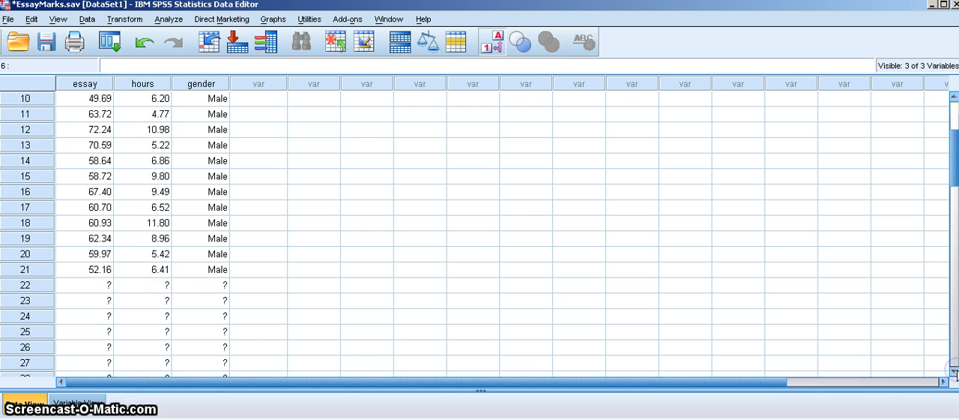
click(956, 372)
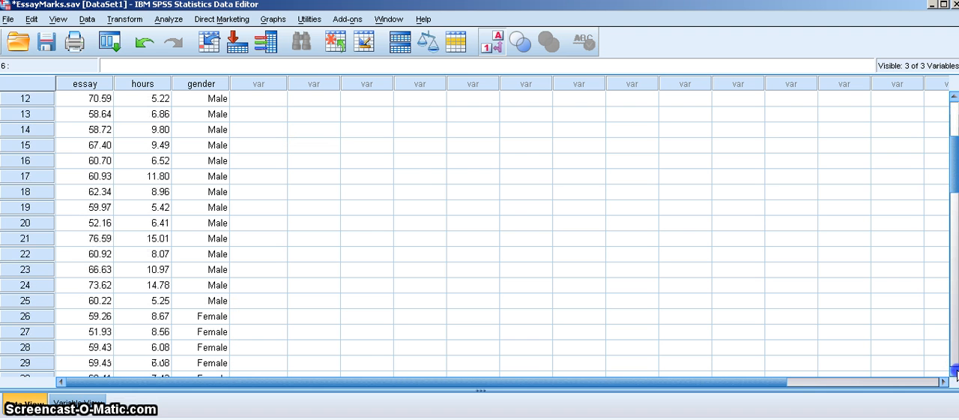
click(954, 101)
click(954, 100)
click(954, 100)
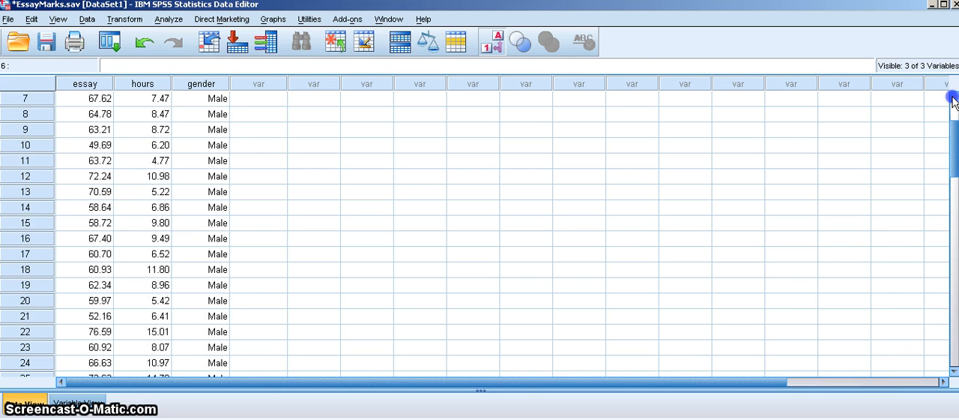
click(954, 100)
click(954, 101)
click(954, 101)
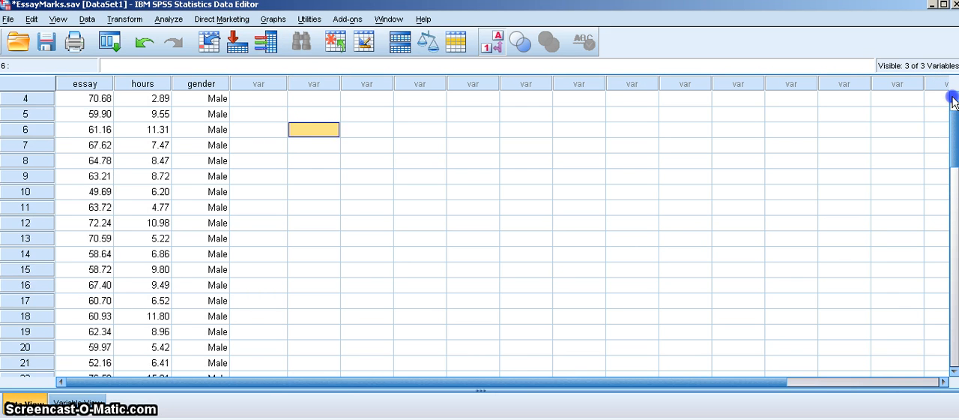
click(954, 101)
click(954, 101)
click(954, 100)
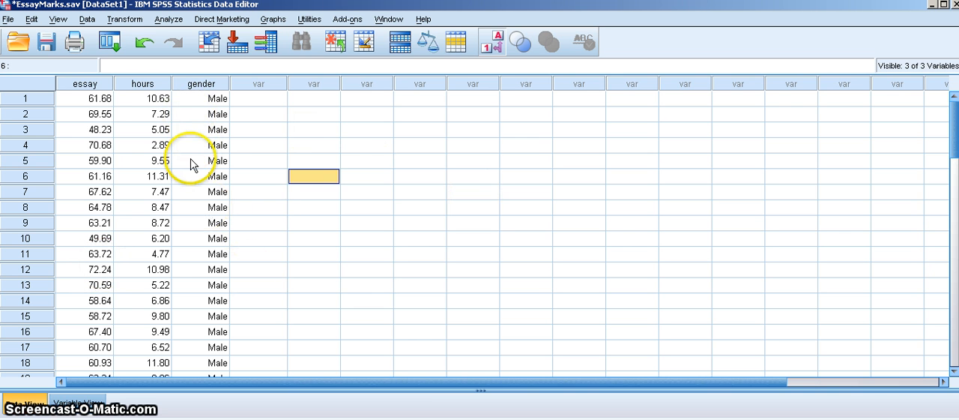
Run the Means analysis of Hours Spent on Essay with Student Gender as the independent variable
click(168, 19)
mouse_move(189, 86)
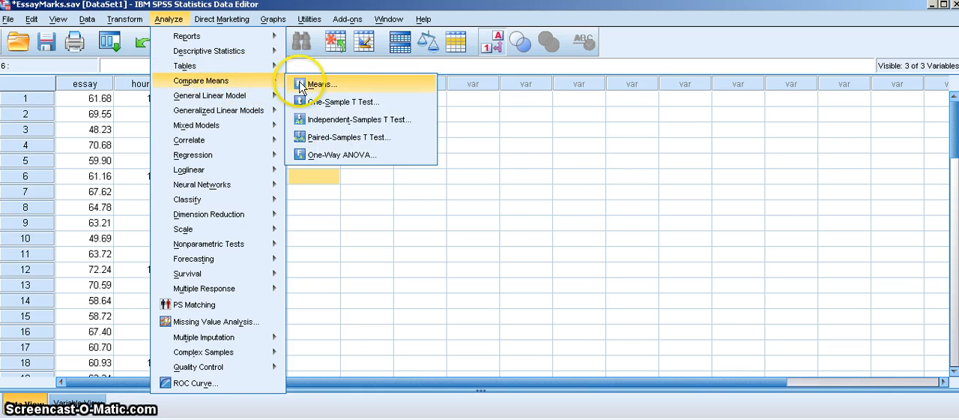
click(302, 85)
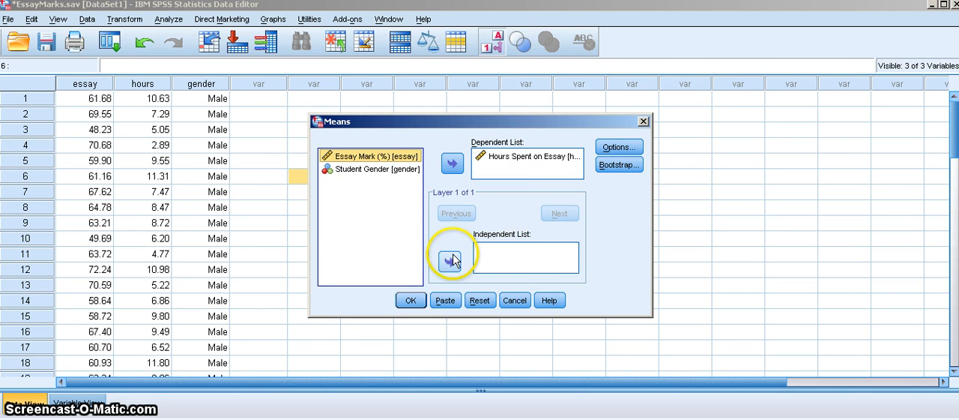
click(341, 170)
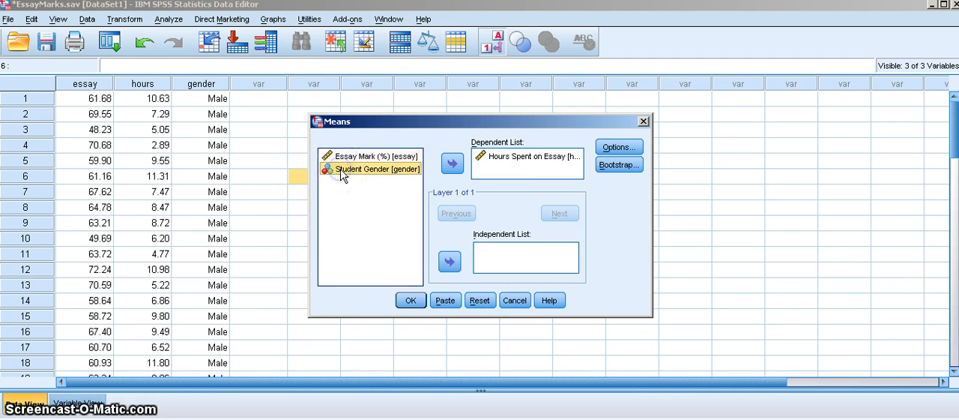
click(449, 261)
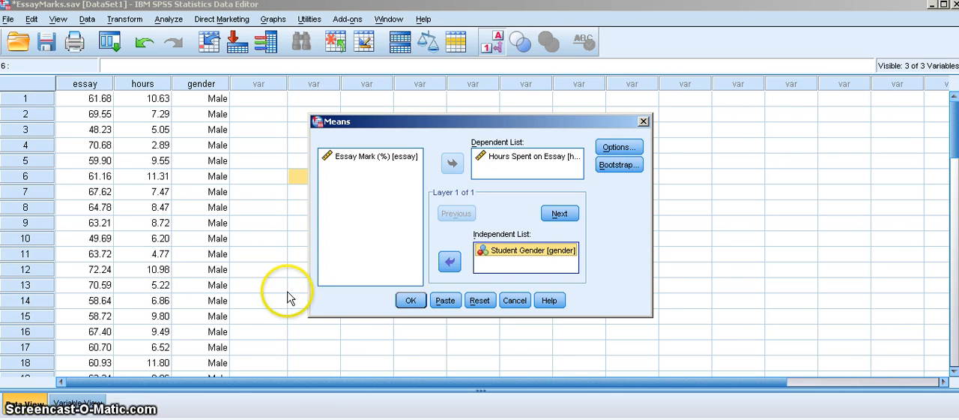
click(409, 300)
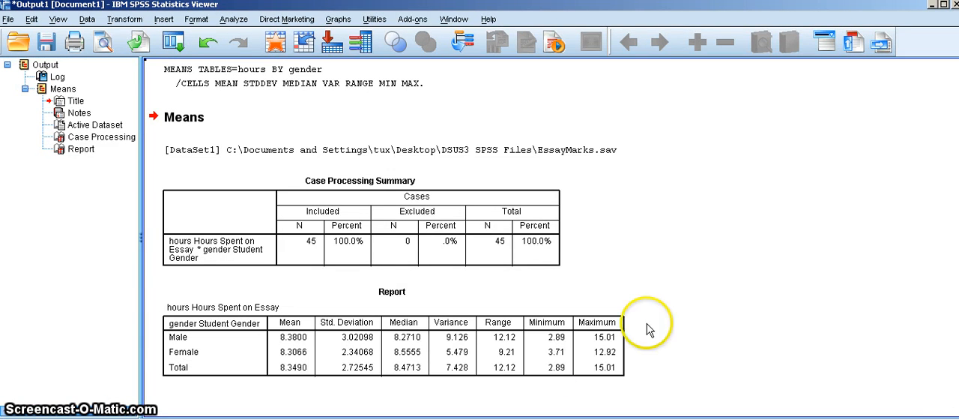
click(564, 367)
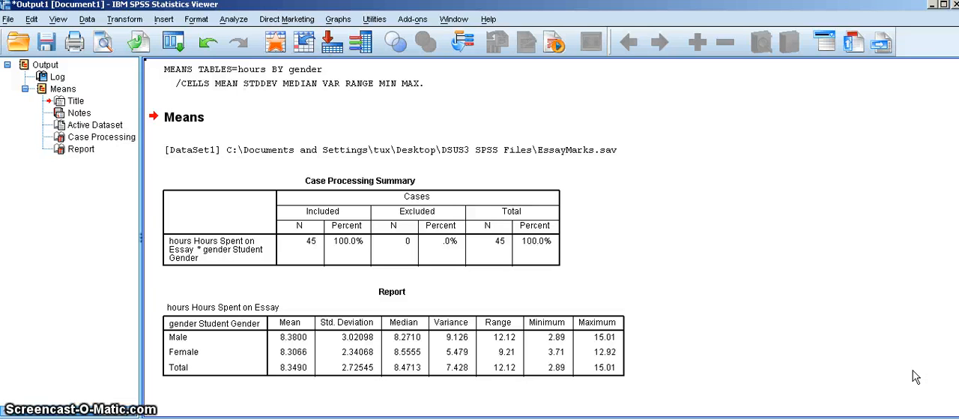
Delete the Means by gender output and return to the data editor
key(ctrl+a)
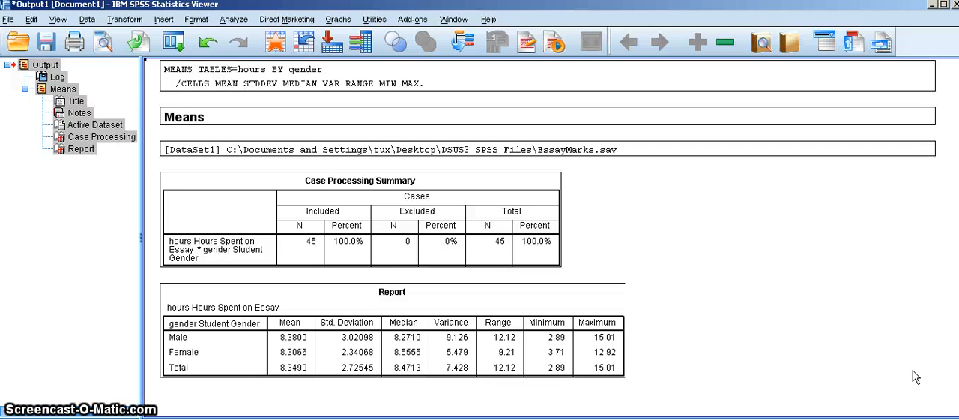
key(Delete)
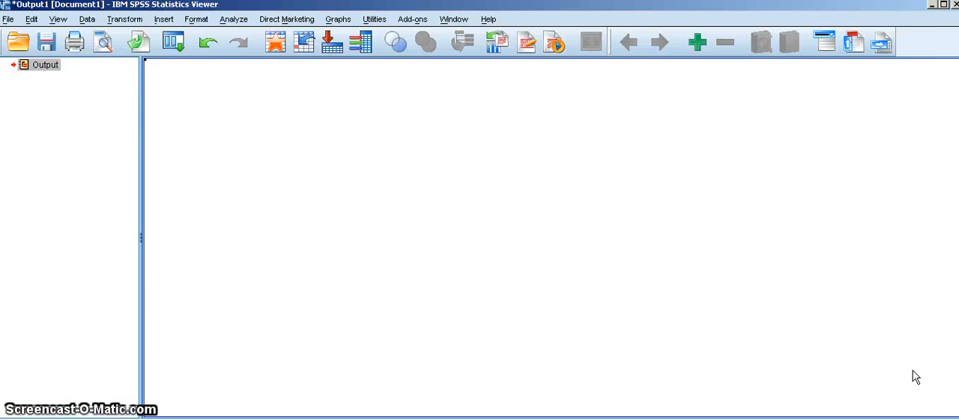
click(932, 6)
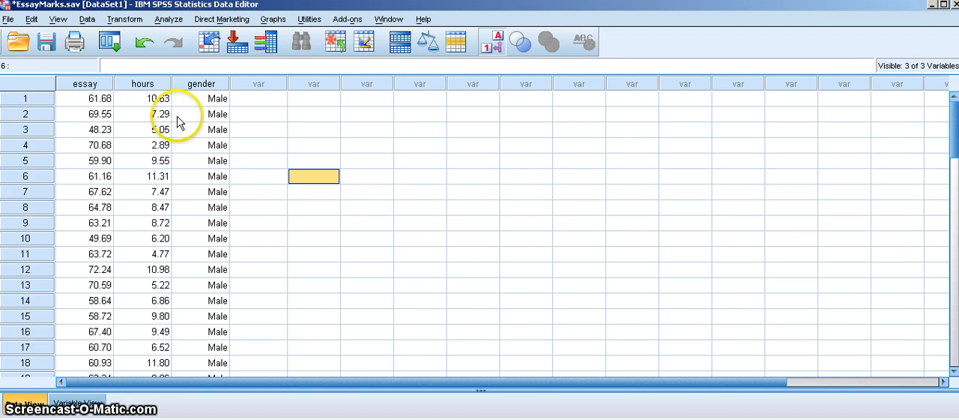
click(167, 19)
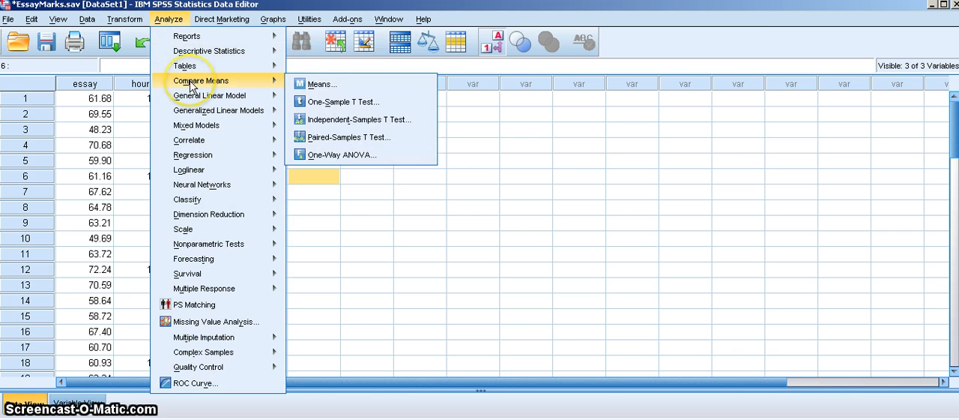
mouse_move(187, 57)
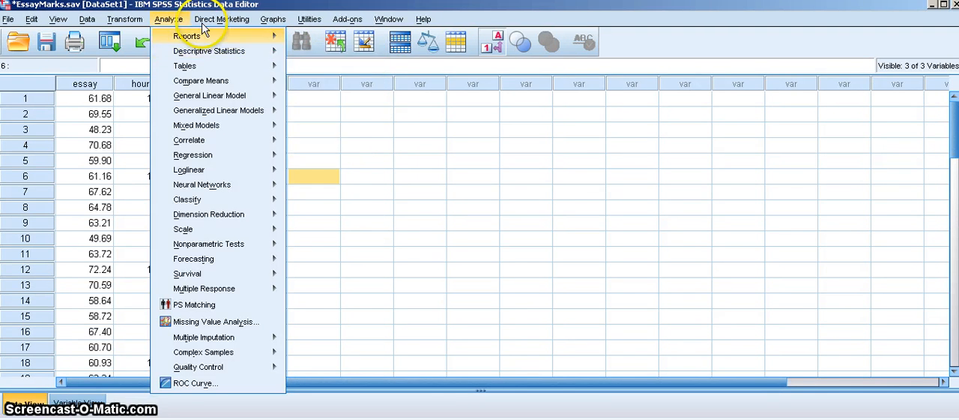
Create a legacy histogram of Hours Spent on Essay without a normal curve and view the whole chart
click(207, 20)
mouse_move(275, 20)
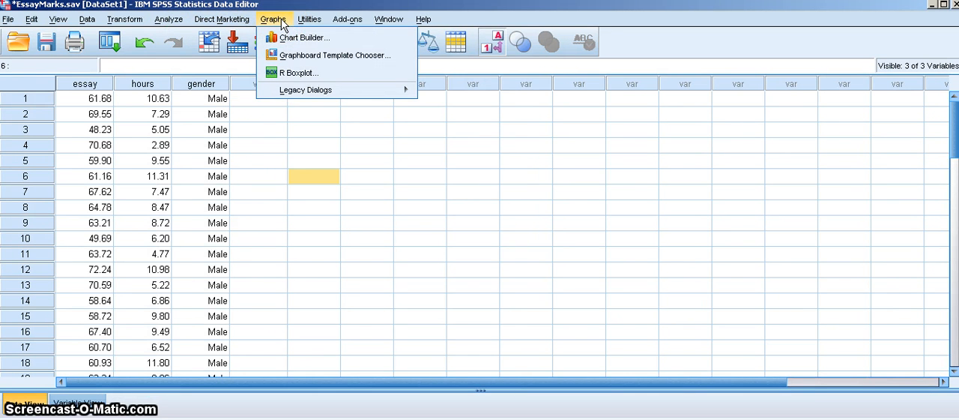
click(287, 93)
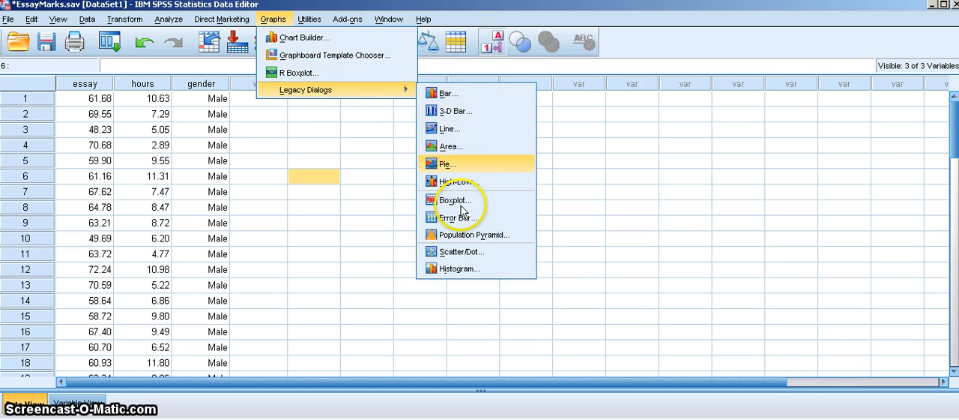
click(457, 269)
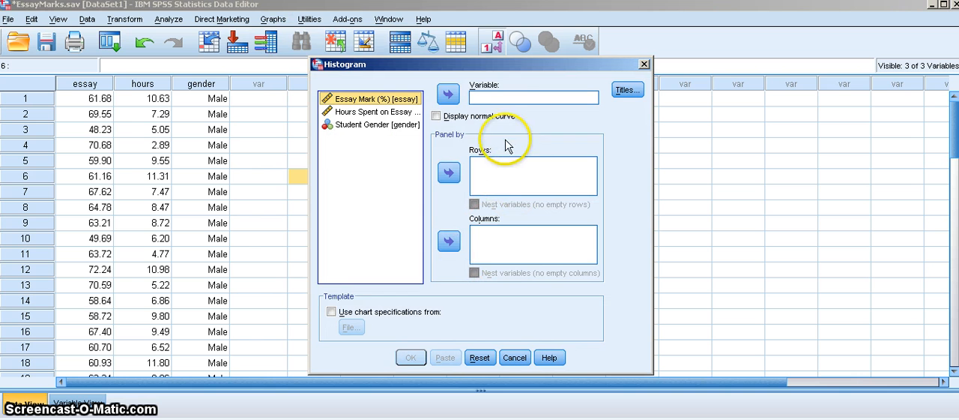
click(373, 113)
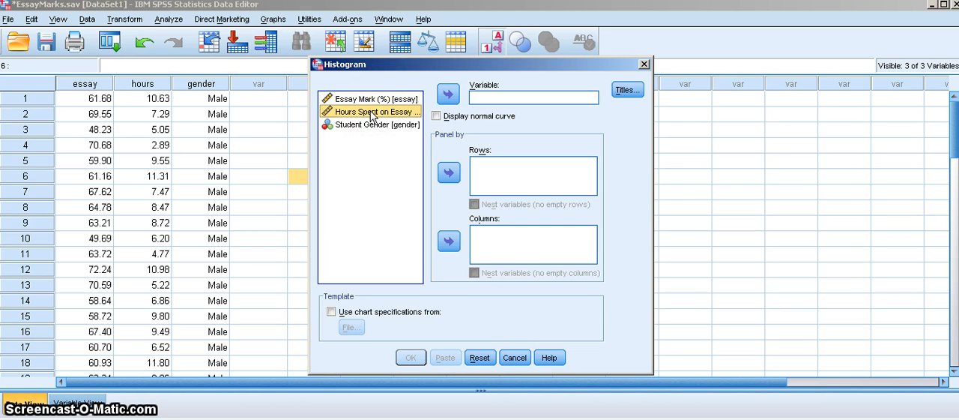
click(448, 94)
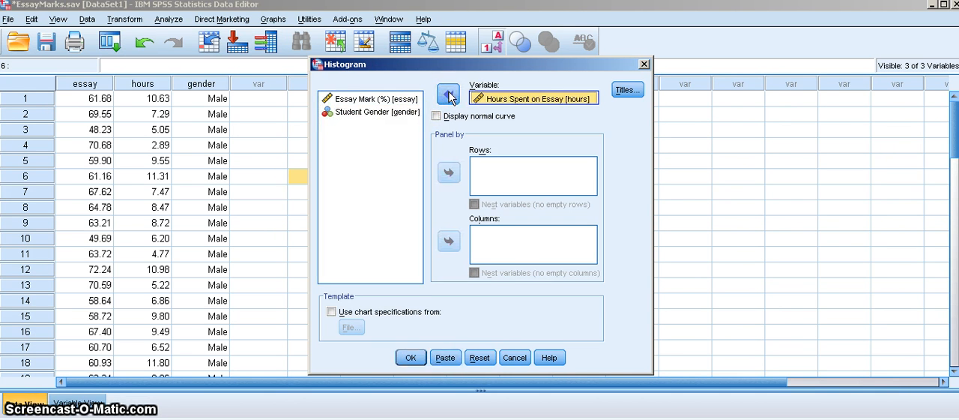
click(412, 359)
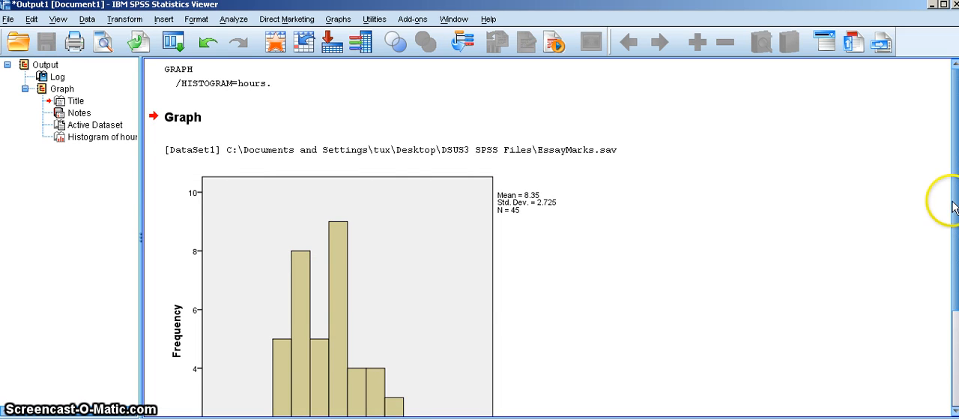
scroll(955, 209, down, 3)
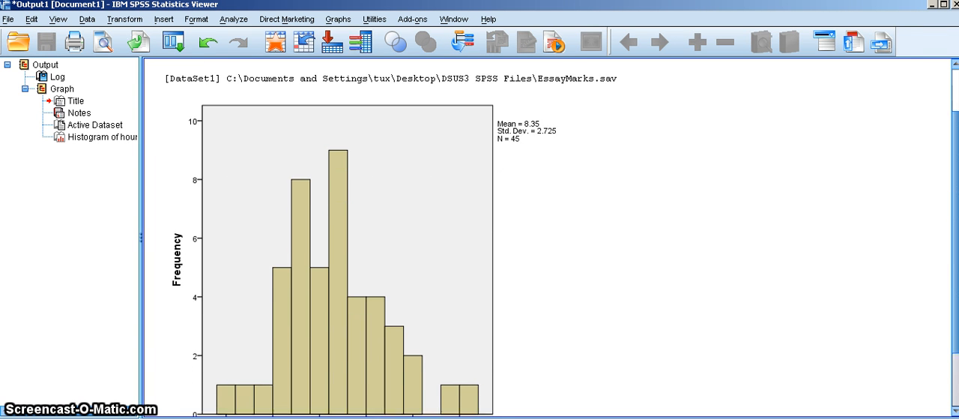
scroll(955, 208, down, 2)
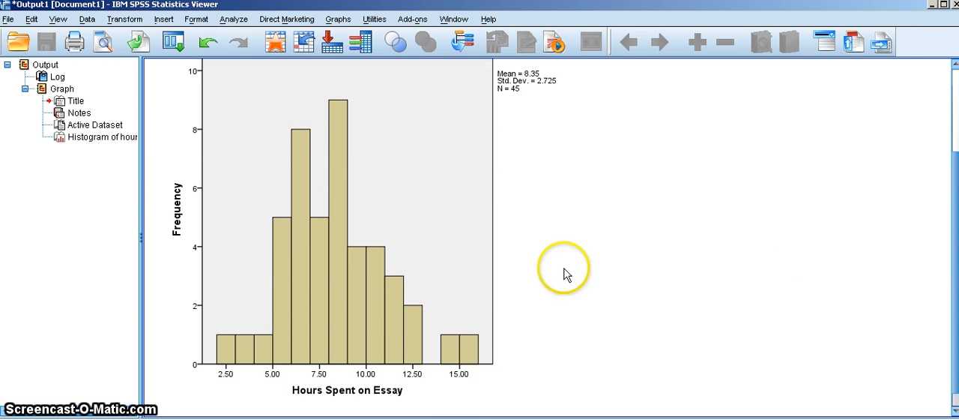